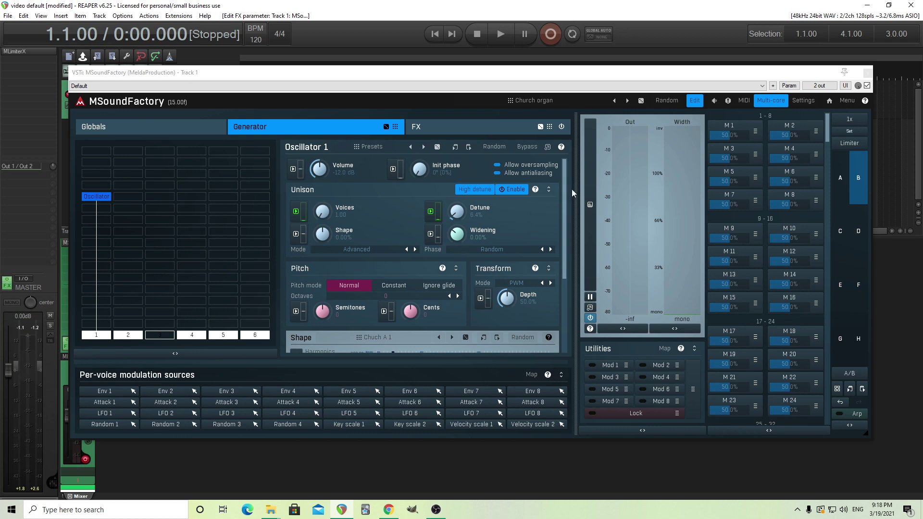
# Browse the global preset and instrument browsers, then return to editing the patch
pyautogui.click(532, 100)
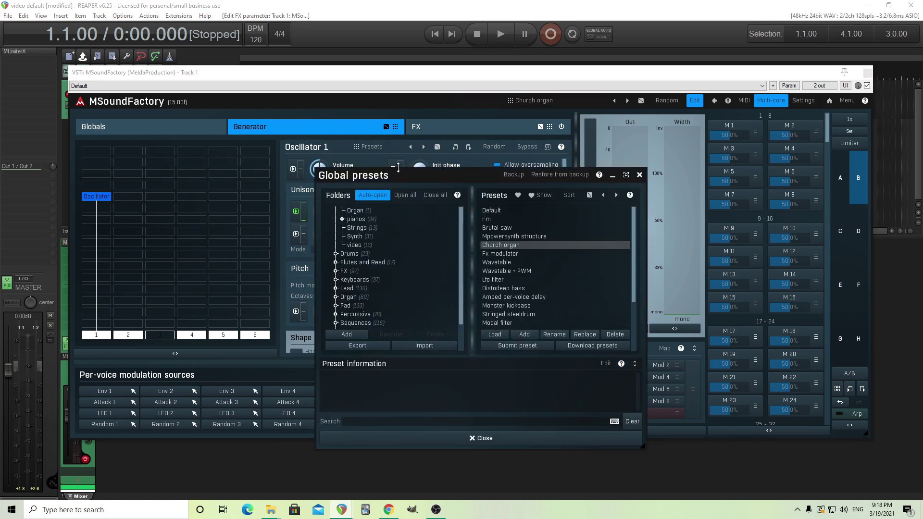
pyautogui.click(640, 175)
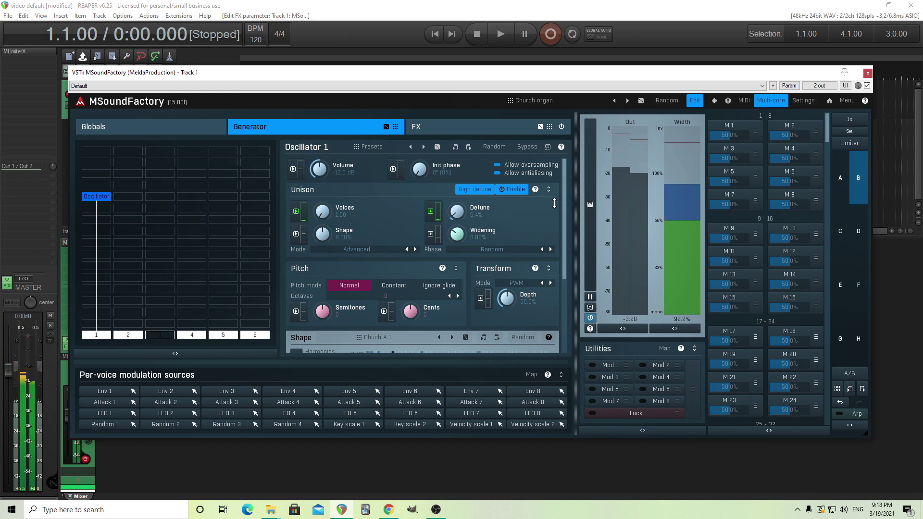
pyautogui.click(695, 100)
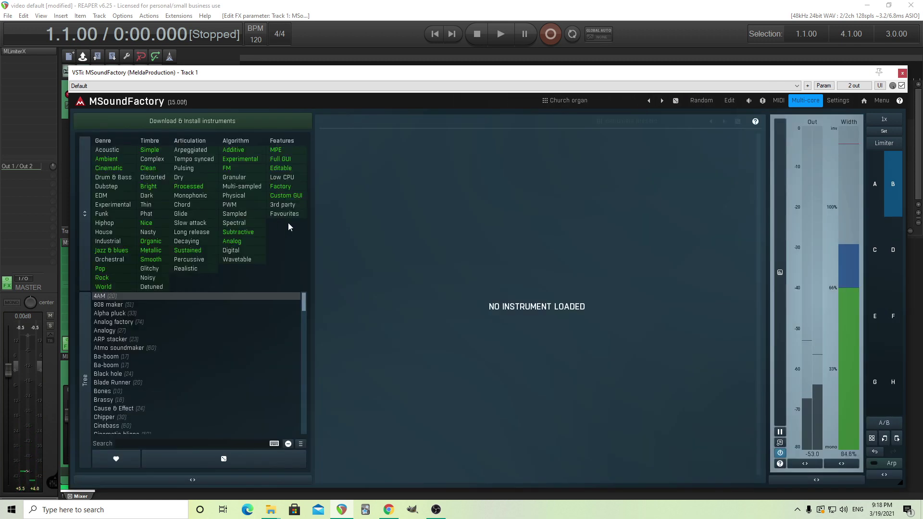
pyautogui.click(729, 100)
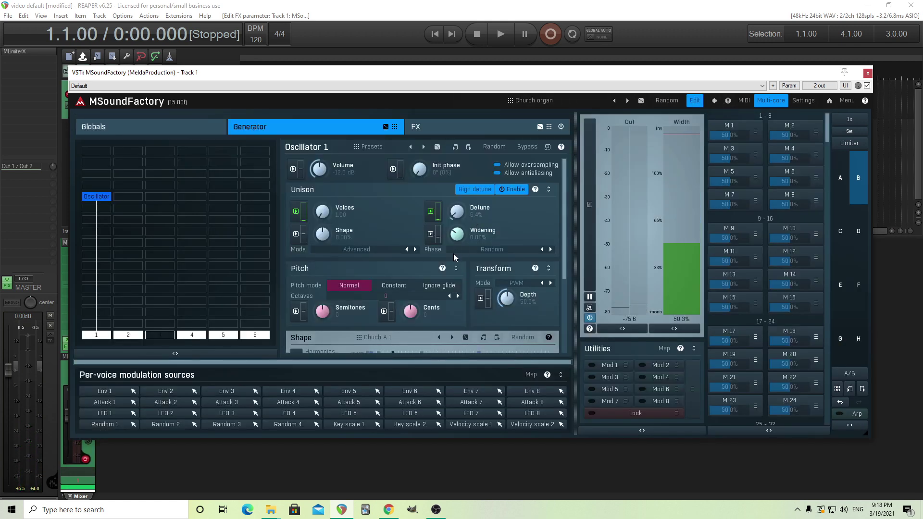
pyautogui.moveTo(567, 262); pyautogui.dragTo(572, 232)
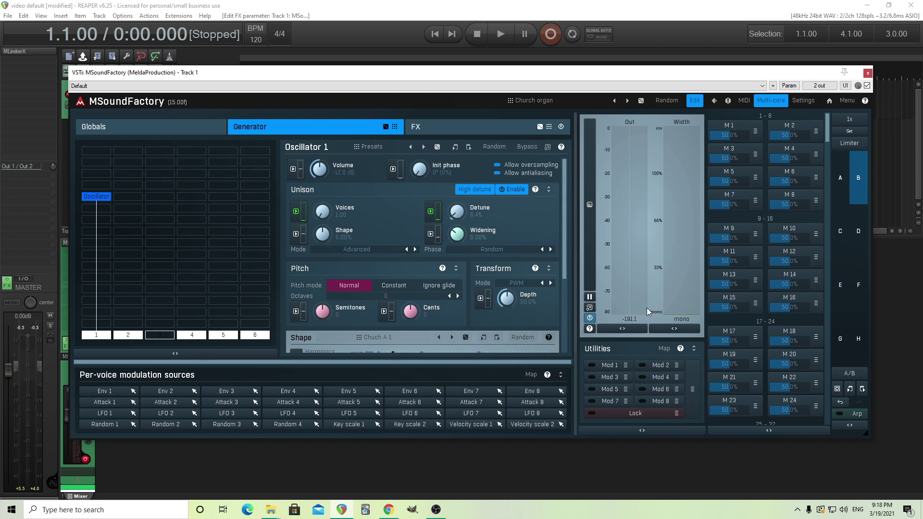
# In empty state slot A, set the envelope attack to 0 ms and sustain to 0.00 dB
pyautogui.click(841, 180)
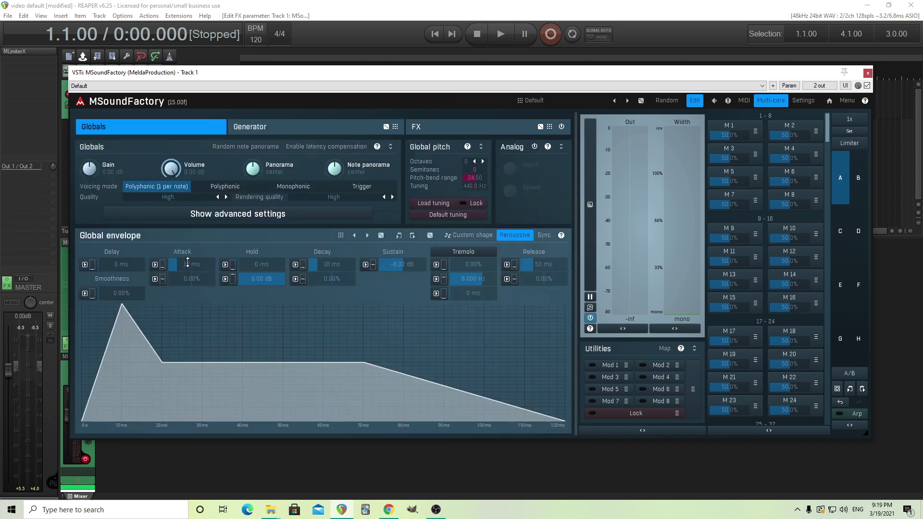
pyautogui.moveTo(202, 264); pyautogui.dragTo(392, 312)
pyautogui.doubleClick(404, 262)
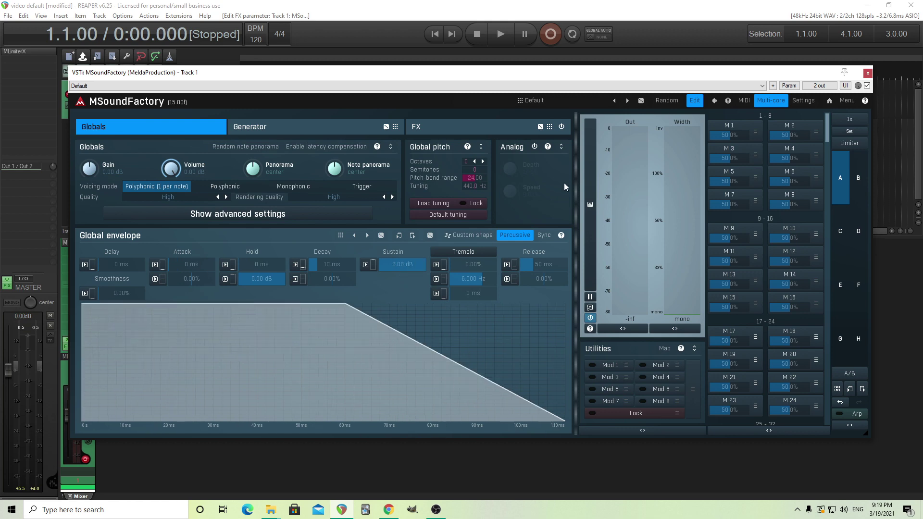
pyautogui.click(269, 125)
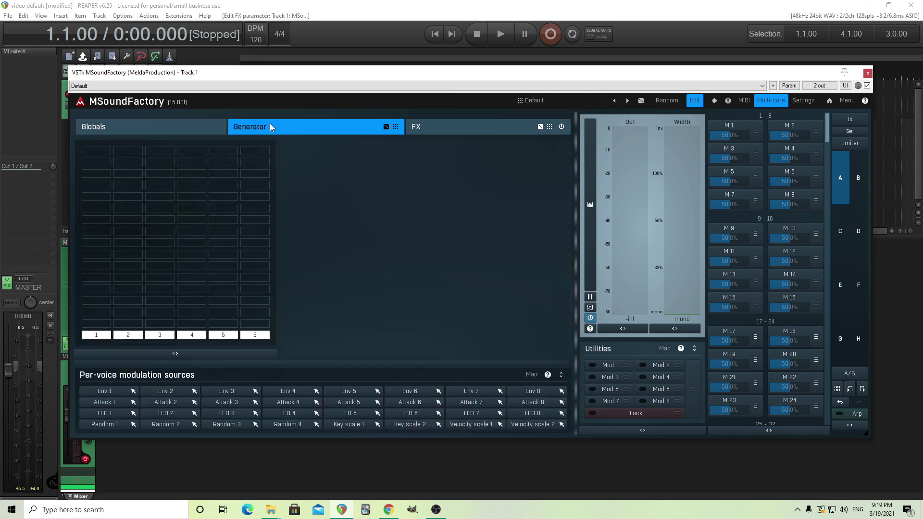
pyautogui.click(180, 125)
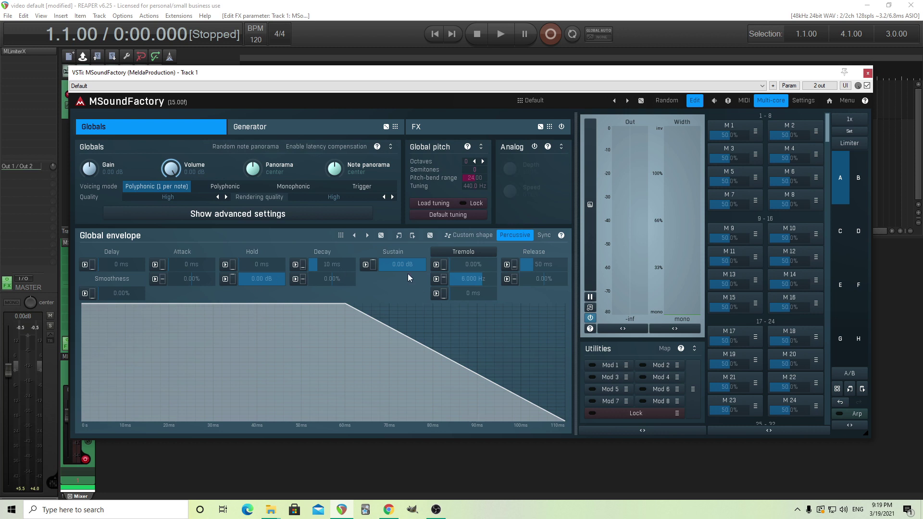
# Reset the velocity shape range to 0.00 dB in the advanced settings
pyautogui.click(202, 214)
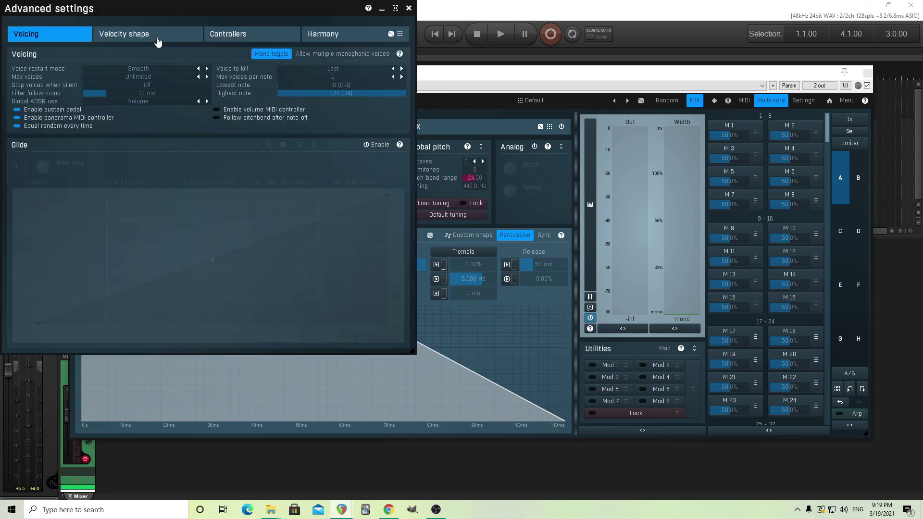
pyautogui.click(158, 38)
pyautogui.moveTo(30, 72); pyautogui.dragTo(30, 73)
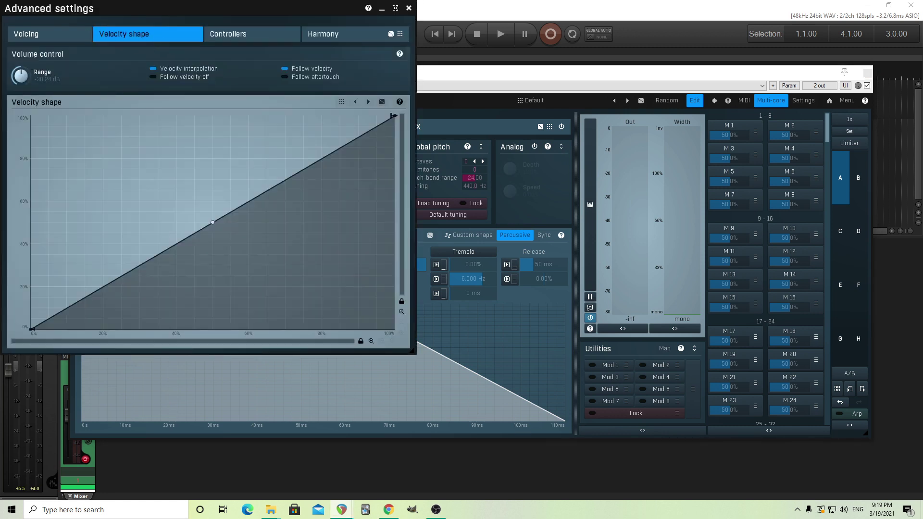
pyautogui.doubleClick(21, 75)
pyautogui.click(408, 8)
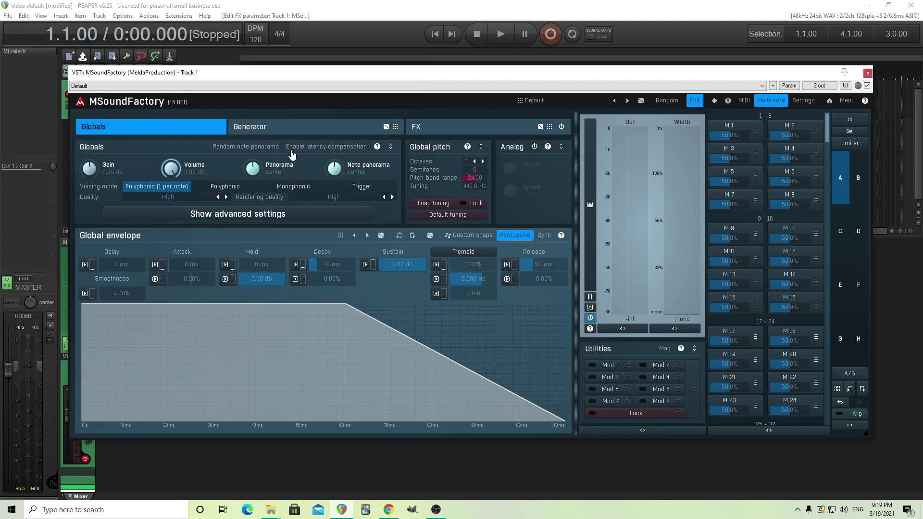
# Add an ImpulseTrain generator to the grid with a ModalFilter below it
pyautogui.click(289, 129)
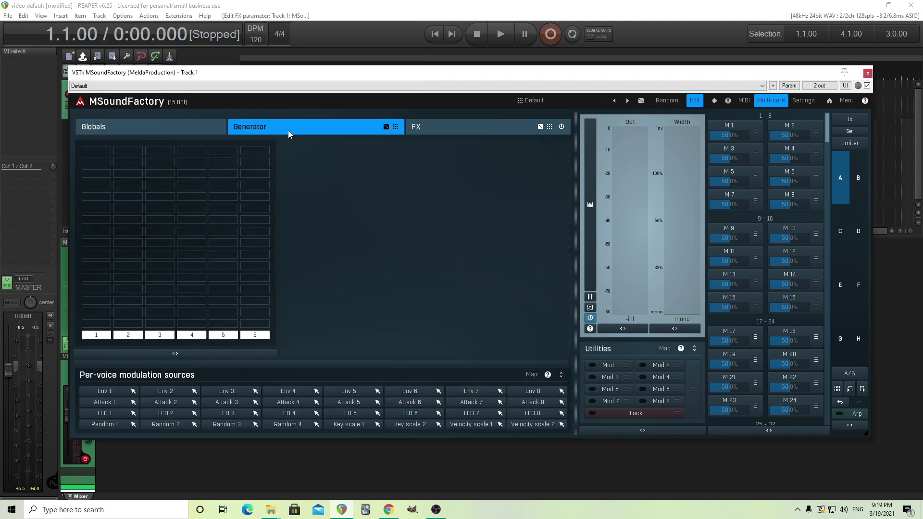
pyautogui.click(104, 157)
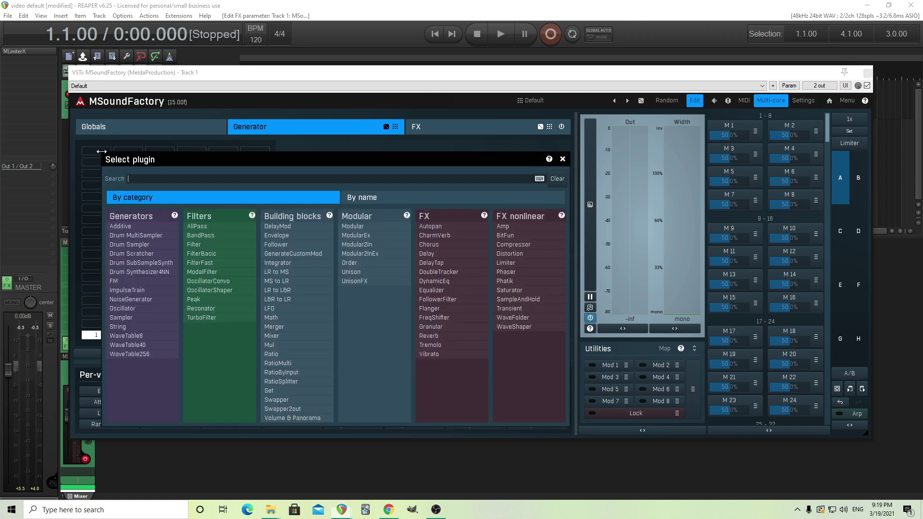
pyautogui.click(158, 290)
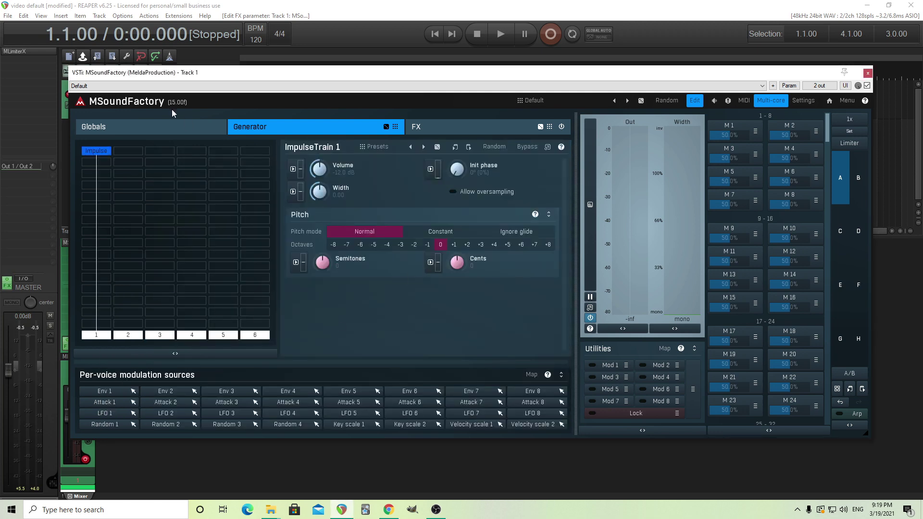
pyautogui.click(162, 124)
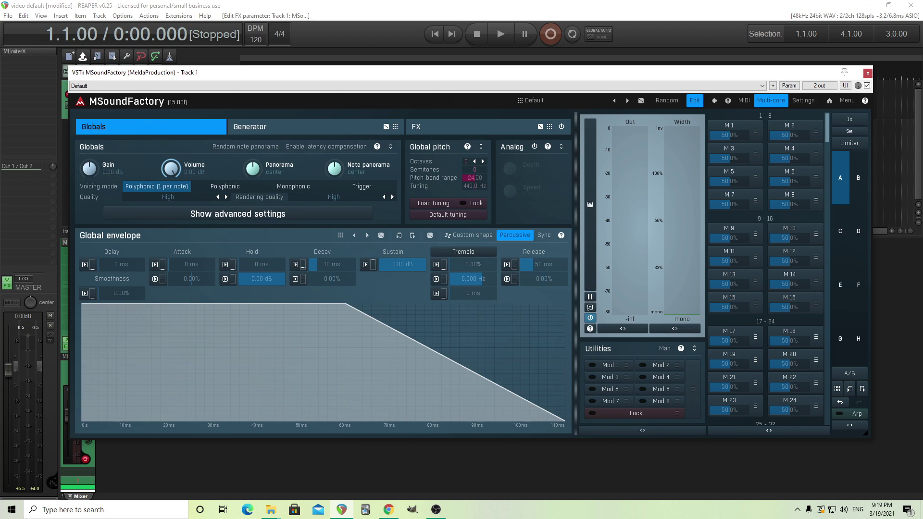
pyautogui.click(262, 127)
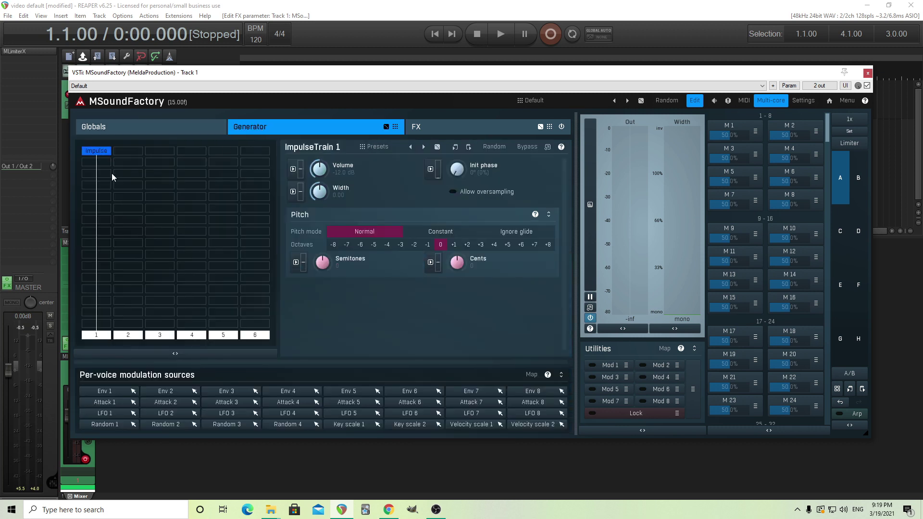
pyautogui.click(101, 192)
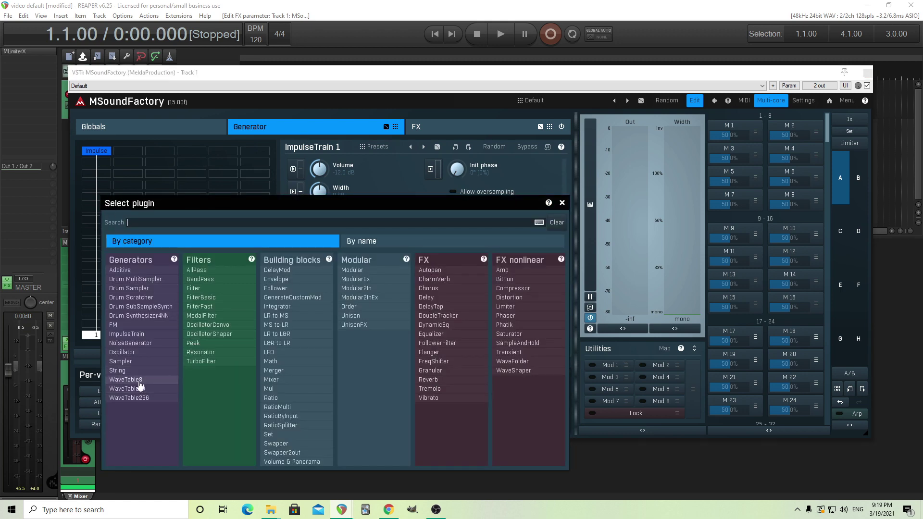
pyautogui.click(202, 316)
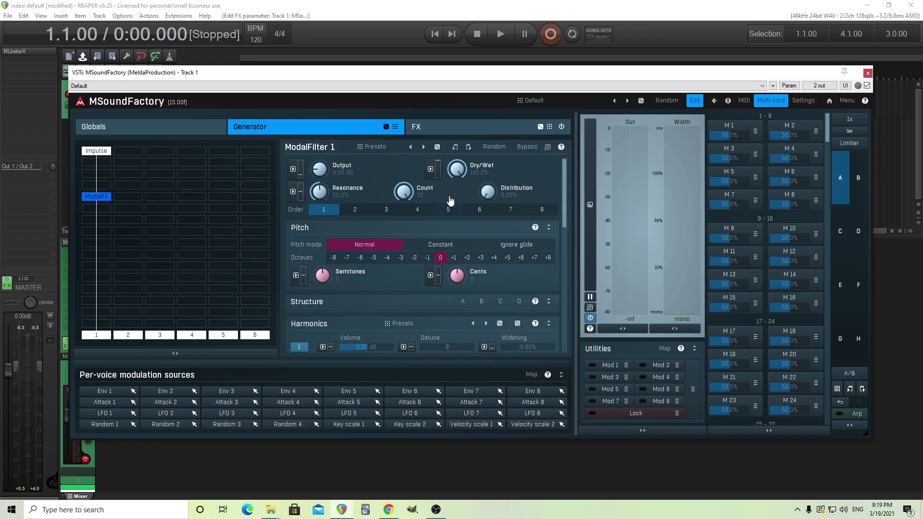
# Load the ModalFilter's All Harmonics preset, with output at 0.00 dB and resonance at 50%
pyautogui.click(384, 147)
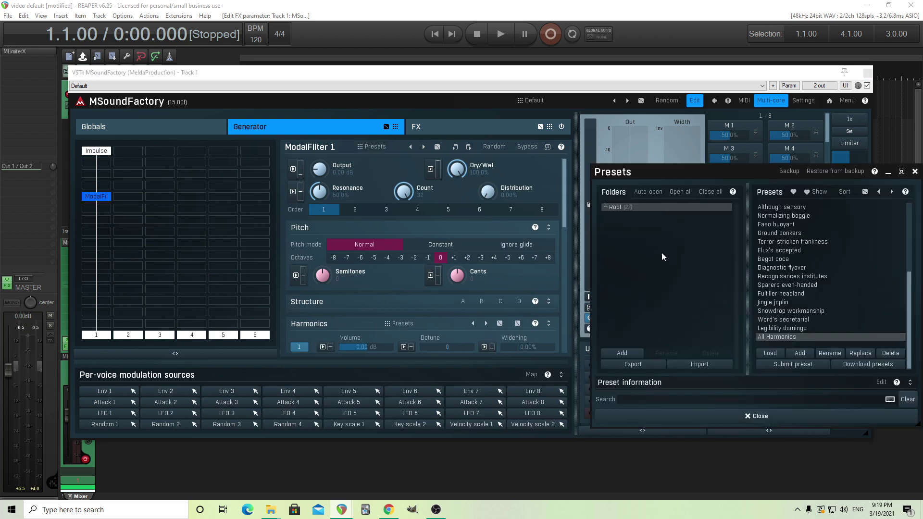
pyautogui.click(797, 337)
pyautogui.click(688, 416)
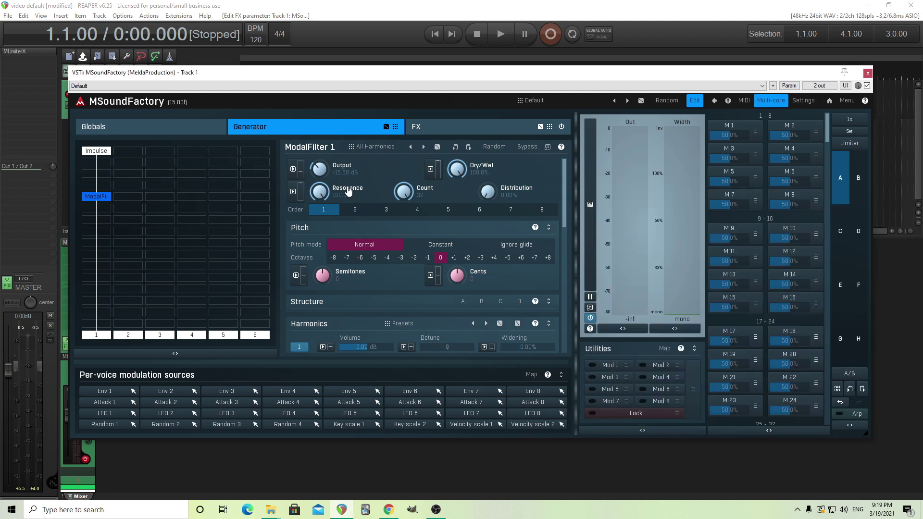
pyautogui.doubleClick(319, 169)
pyautogui.moveTo(563, 221)
pyautogui.mouseDown()
pyautogui.moveTo(571, 258)
pyautogui.moveTo(569, 222)
pyautogui.mouseUp()
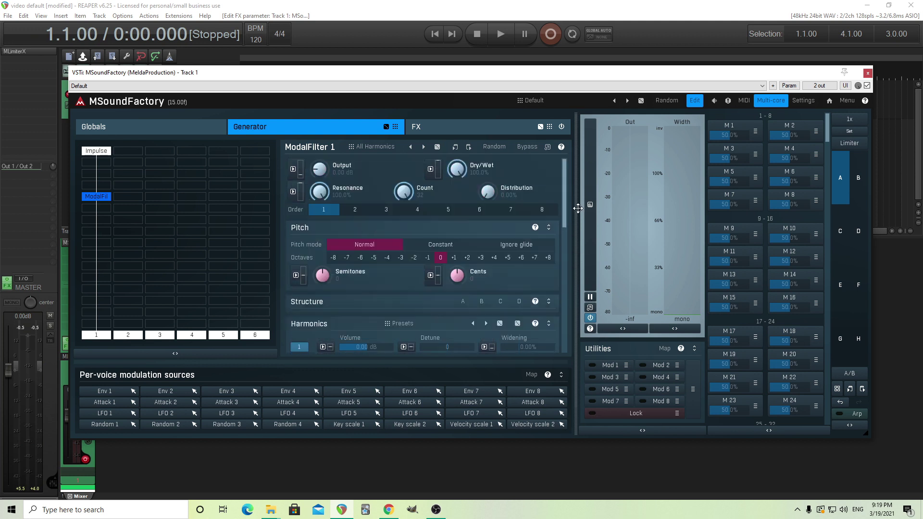
pyautogui.doubleClick(319, 191)
pyautogui.moveTo(319, 168); pyautogui.dragTo(319, 185)
pyautogui.doubleClick(320, 169)
# Load the Saw preset into harmonic structure A as a first try
pyautogui.click(462, 302)
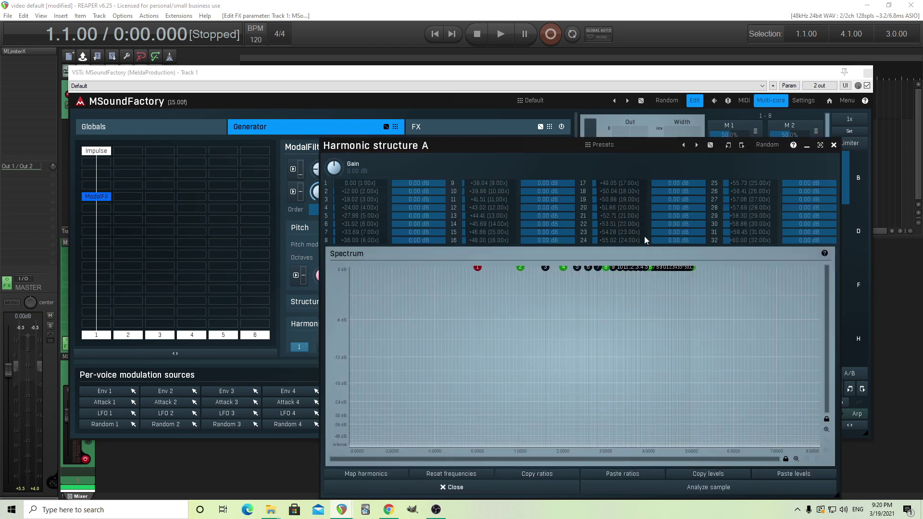
pyautogui.click(614, 154)
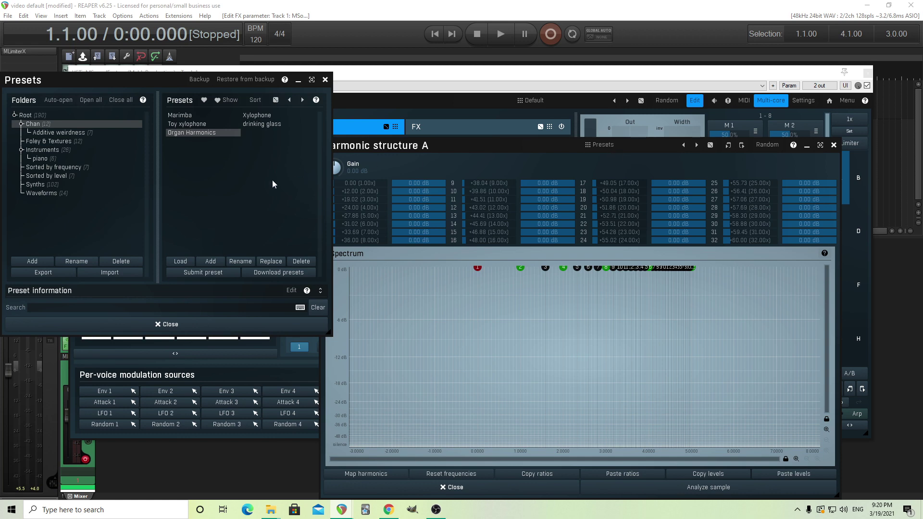
pyautogui.click(66, 116)
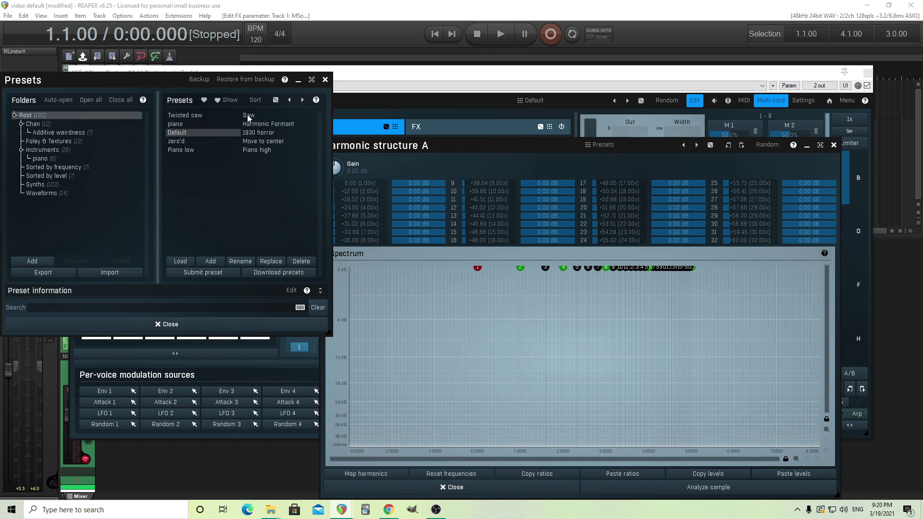
pyautogui.click(246, 116)
pyautogui.click(242, 328)
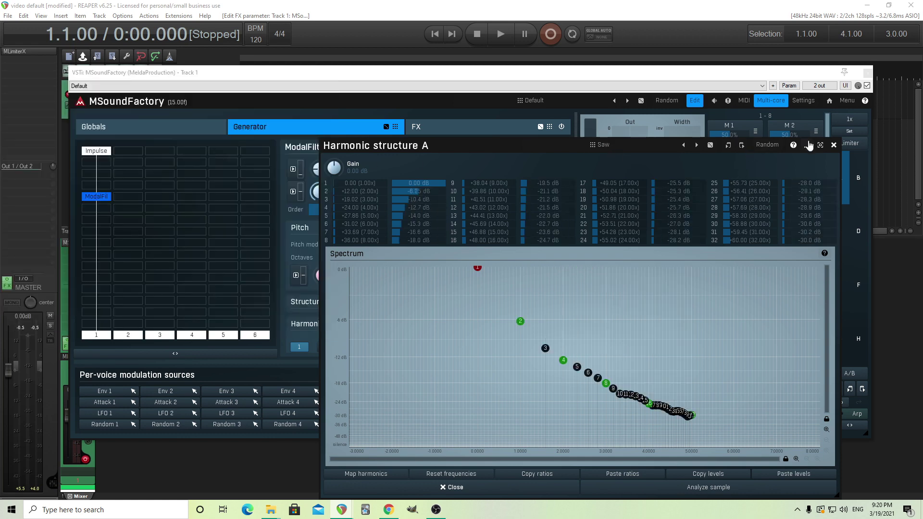
pyautogui.click(834, 145)
# Reduce the mode count to 15 and try +10 dB output before resetting it to 0.00 dB
pyautogui.moveTo(421, 198); pyautogui.dragTo(421, 208)
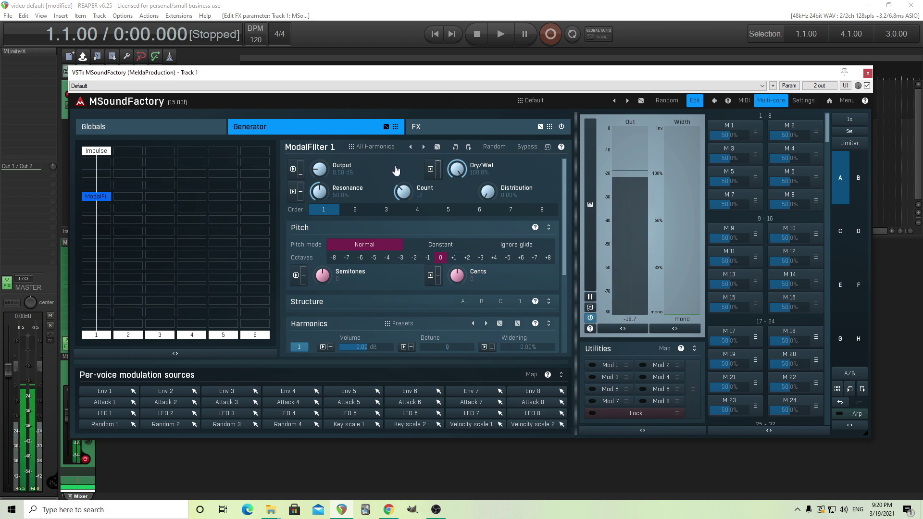
pyautogui.moveTo(320, 168); pyautogui.dragTo(320, 153)
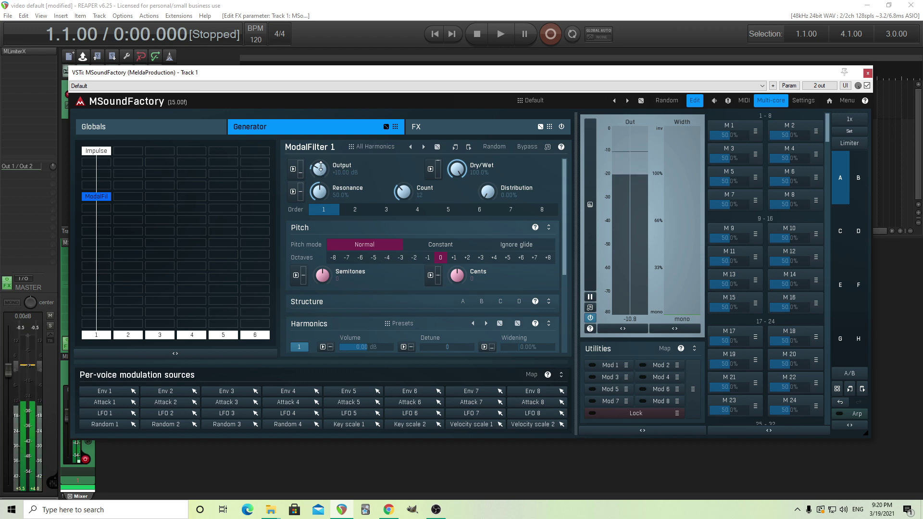
pyautogui.doubleClick(319, 168)
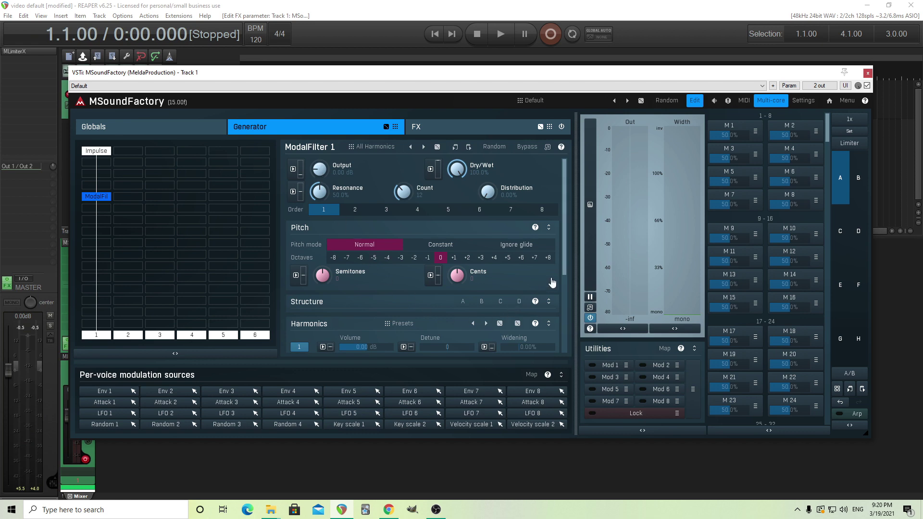
pyautogui.scroll(-1, 563, 260)
pyautogui.scroll(1, 568, 249)
# Load the Waveforms > Organ 1 preset into harmonic structure A and close the editor
pyautogui.click(461, 301)
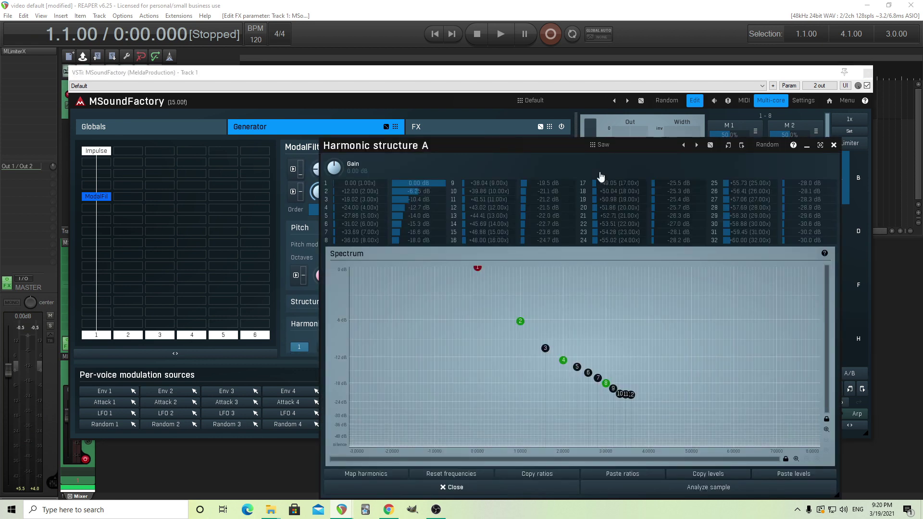
pyautogui.click(602, 145)
pyautogui.click(41, 193)
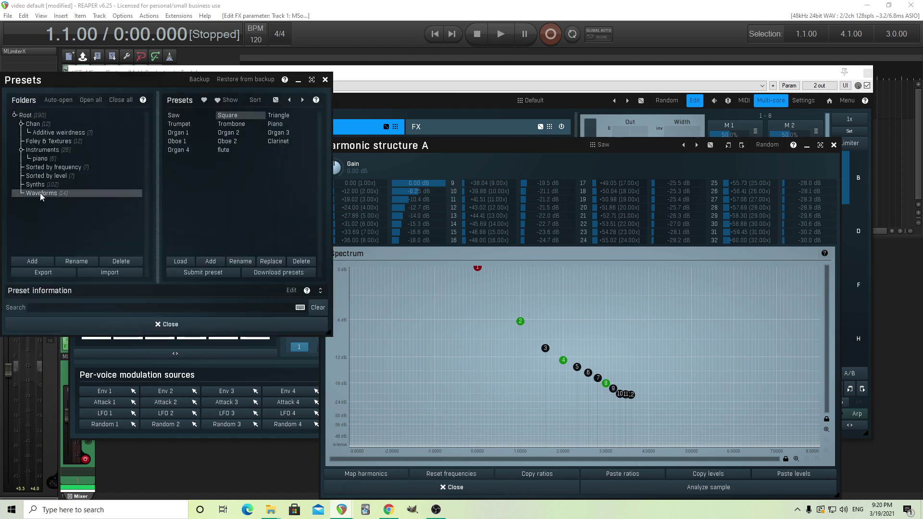
pyautogui.click(188, 133)
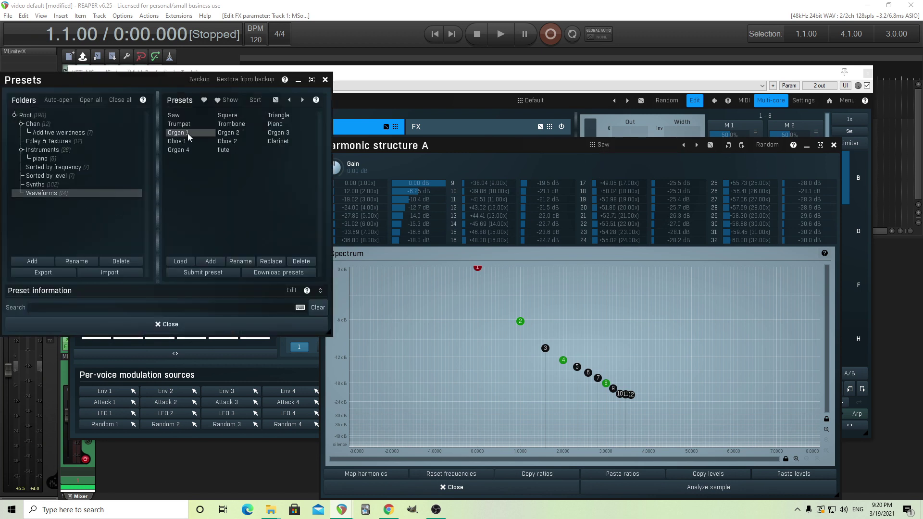
pyautogui.click(214, 327)
pyautogui.click(834, 145)
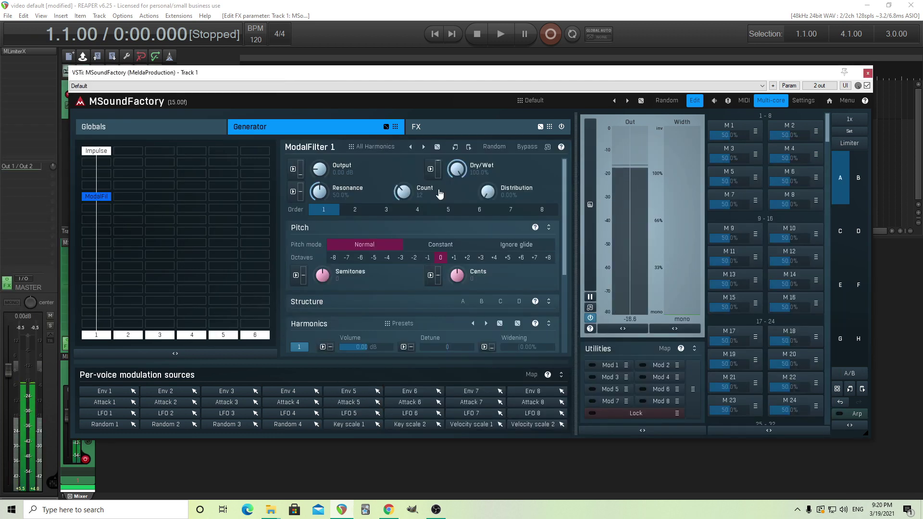
# Raise the ModalFilter output to +10.00 dB and test silencing harmonic 1, restoring it to 0.00 dB
pyautogui.scroll(5, 320, 168)
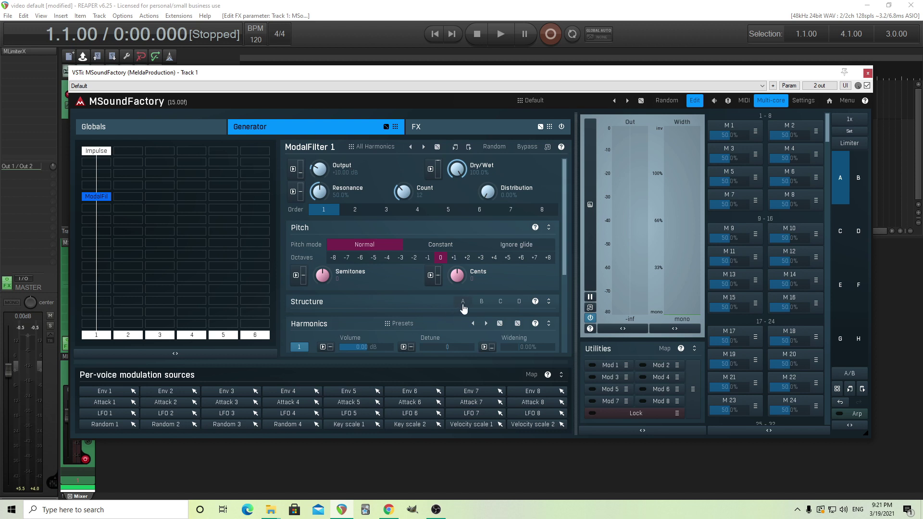
pyautogui.moveTo(562, 269); pyautogui.dragTo(571, 350)
pyautogui.moveTo(369, 219)
pyautogui.mouseDown()
pyautogui.moveTo(369, 269)
pyautogui.moveTo(369, 220)
pyautogui.mouseUp()
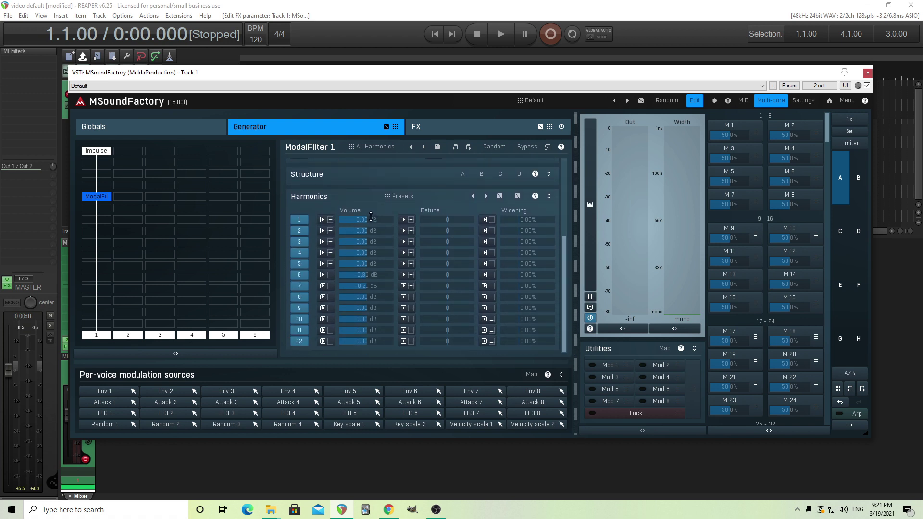
pyautogui.click(563, 238)
pyautogui.moveTo(564, 238); pyautogui.dragTo(564, 152)
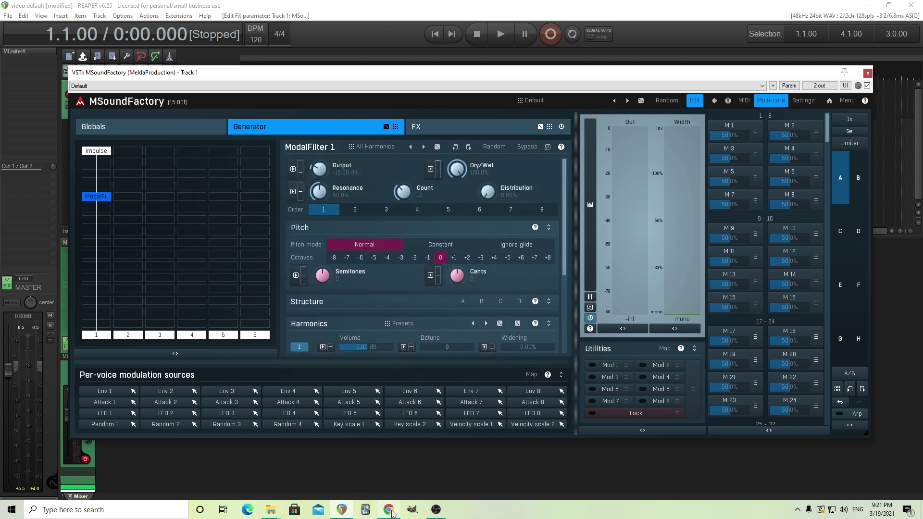
# Bring up the Wikipedia Organ stop article and scroll to the mutation stops table
pyautogui.moveTo(391, 512)
pyautogui.click(390, 466)
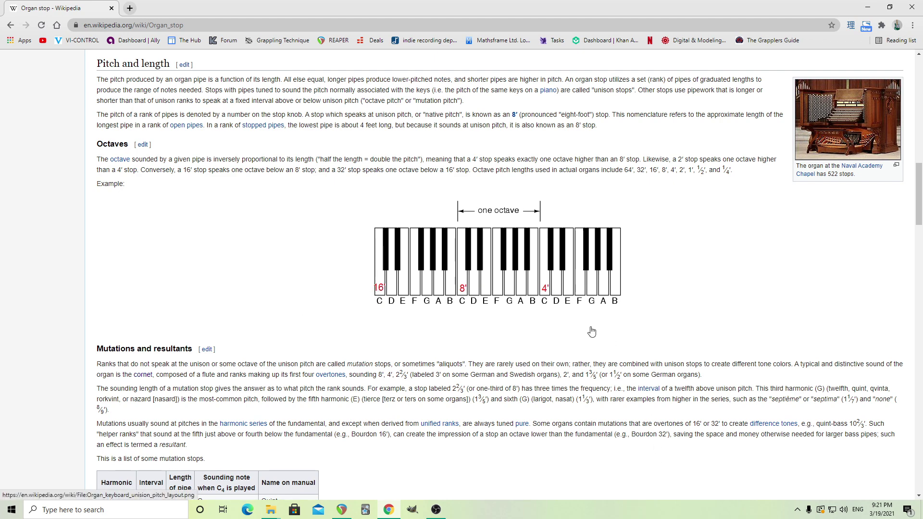
pyautogui.scroll(-5, 582, 330)
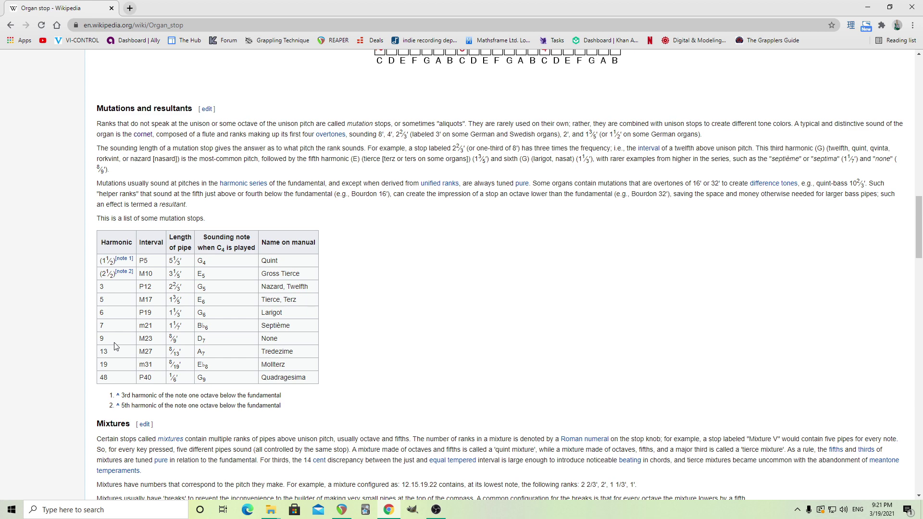
pyautogui.click(340, 507)
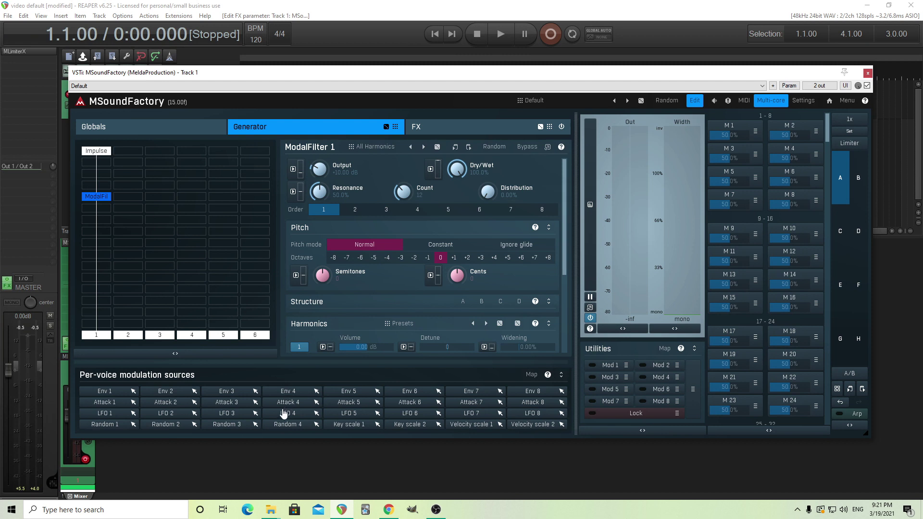
pyautogui.click(389, 509)
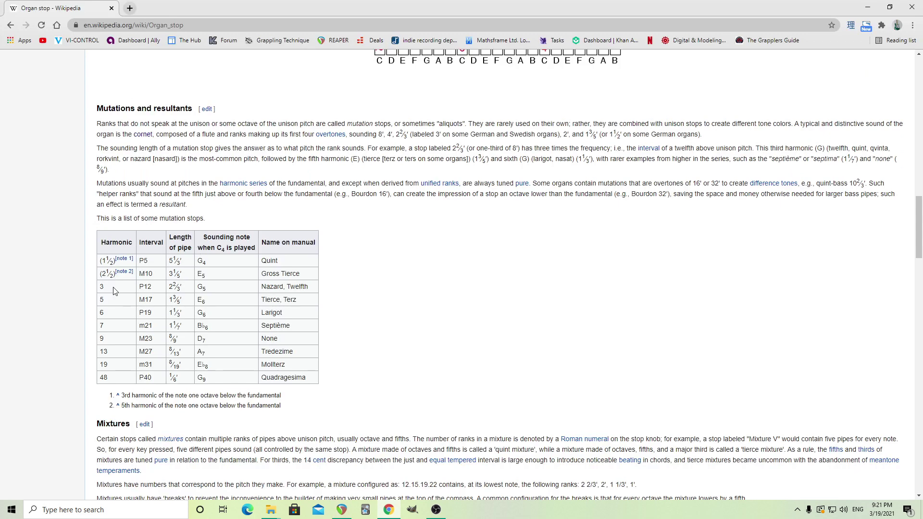
# Back in MSoundFactory, load the Chan > Organ Harmonics preset into harmonic structure A and close the editor
pyautogui.scroll(4, 479, 263)
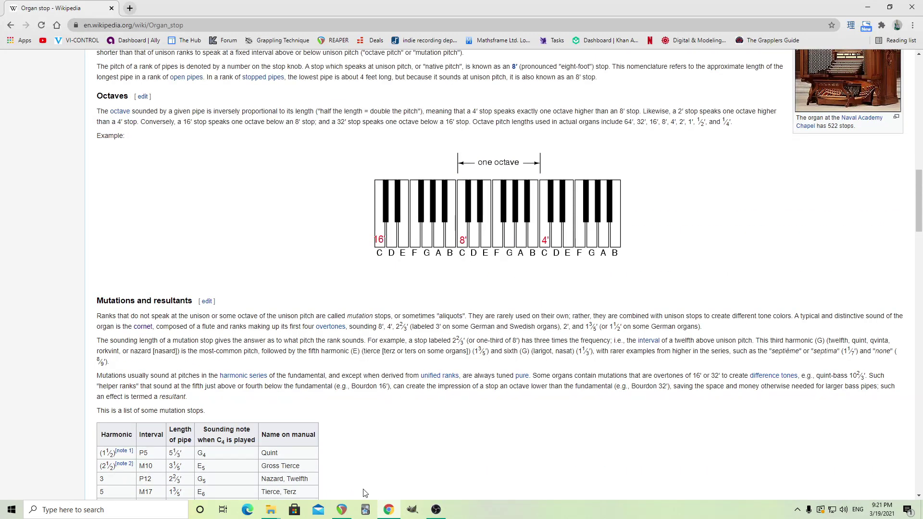
pyautogui.click(349, 511)
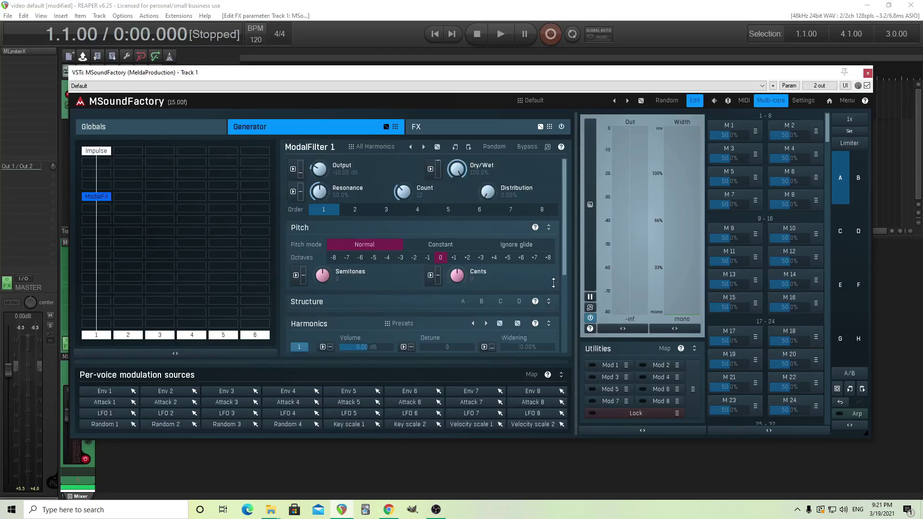
pyautogui.scroll(-5, 554, 275)
pyautogui.click(548, 174)
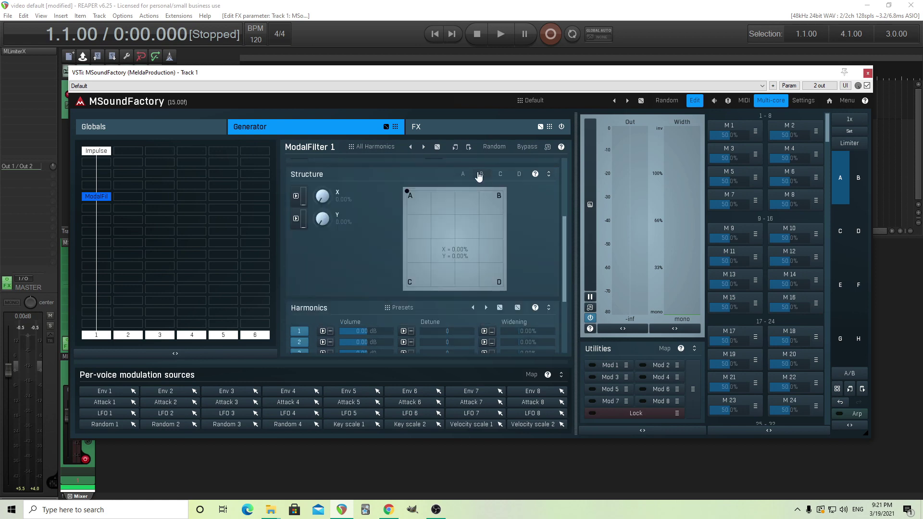
pyautogui.click(464, 174)
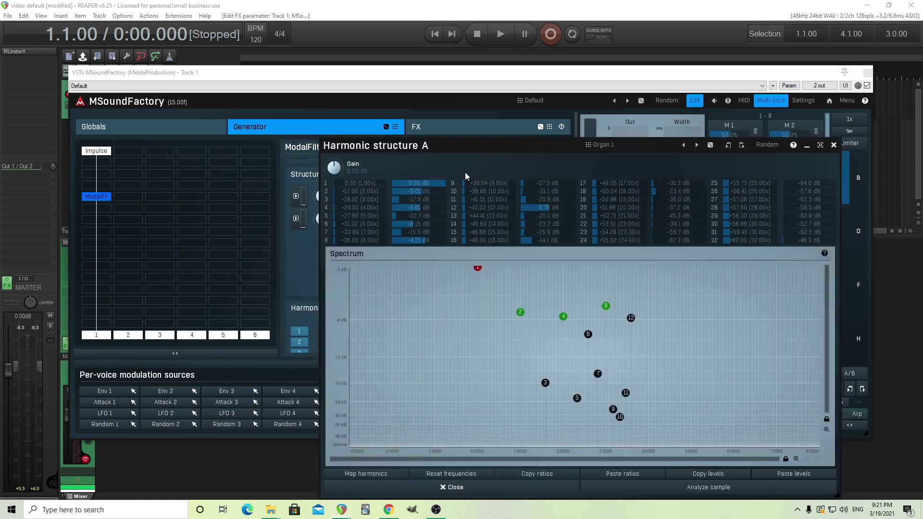
pyautogui.click(617, 144)
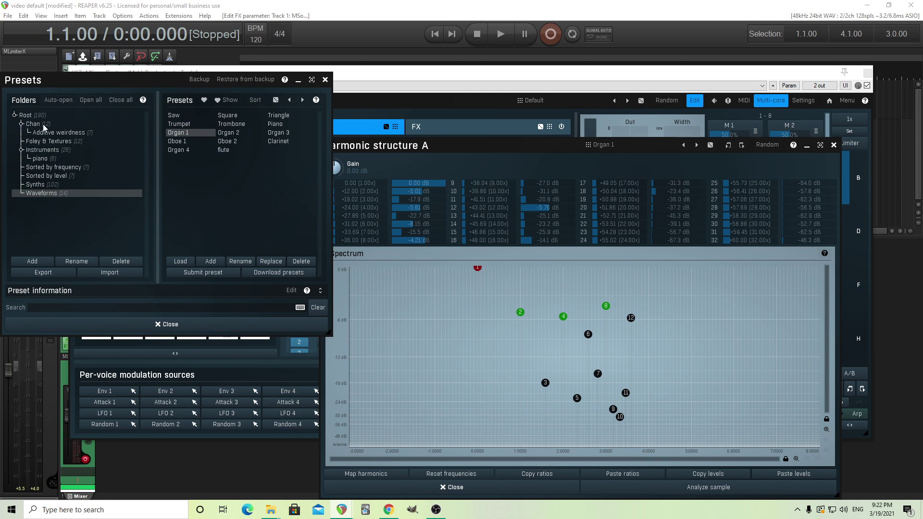
pyautogui.click(44, 125)
pyautogui.click(192, 135)
pyautogui.click(250, 326)
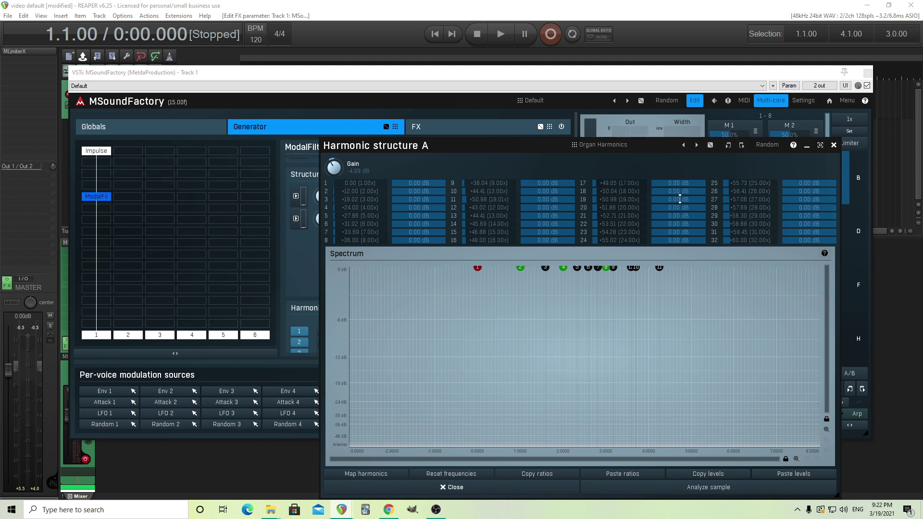
pyautogui.click(833, 145)
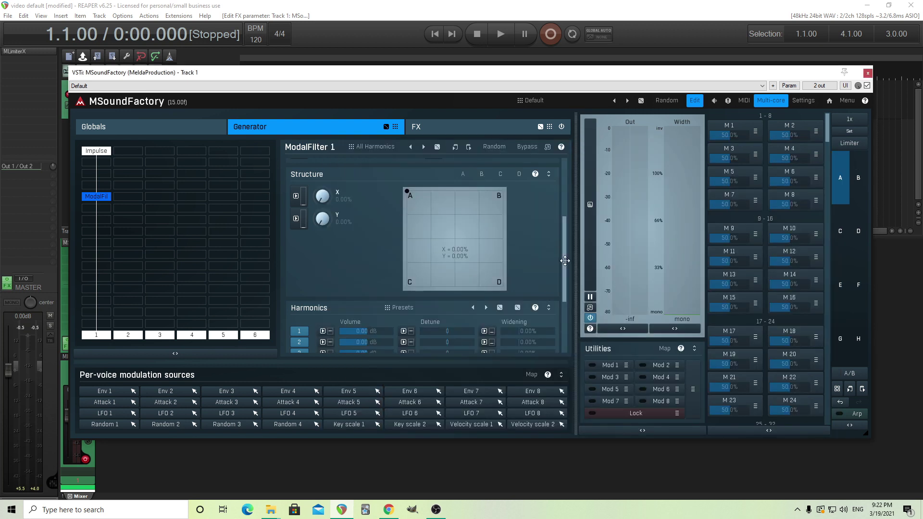
# Recheck the Wikipedia mutation stops table, then show the ImpulseTrain 1 settings in MSoundFactory
pyautogui.scroll(5, 565, 260)
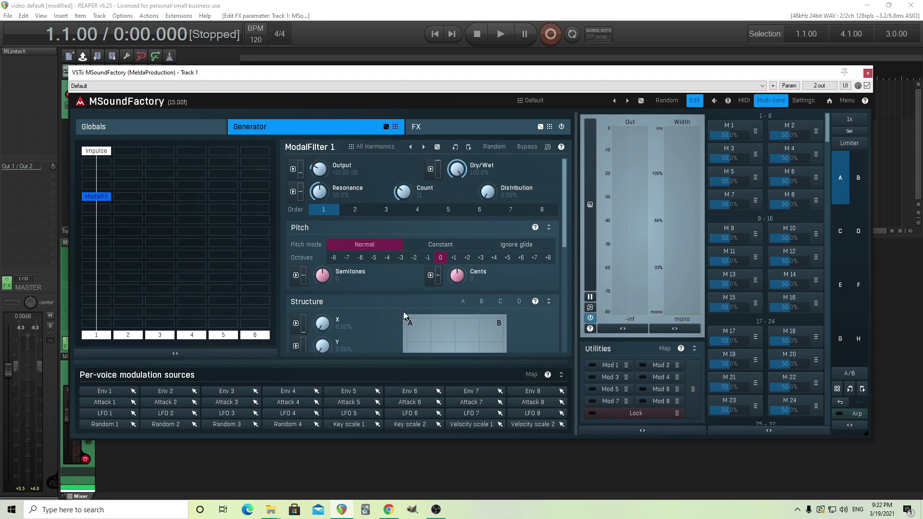
pyautogui.click(388, 510)
pyautogui.scroll(-3, 231, 368)
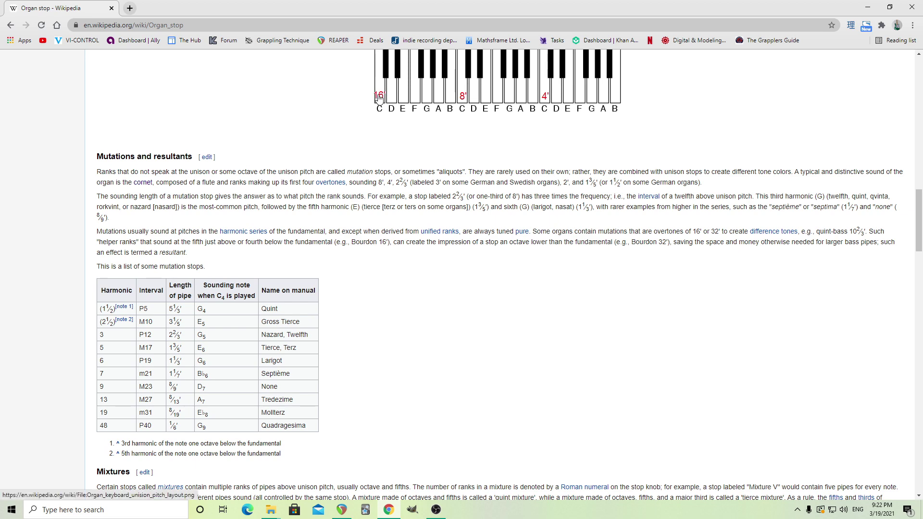
pyautogui.click(384, 514)
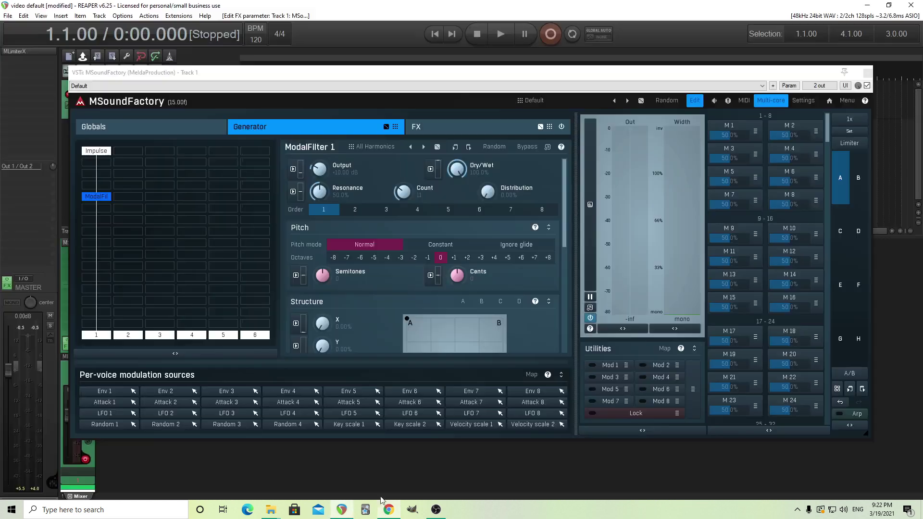
pyautogui.click(93, 152)
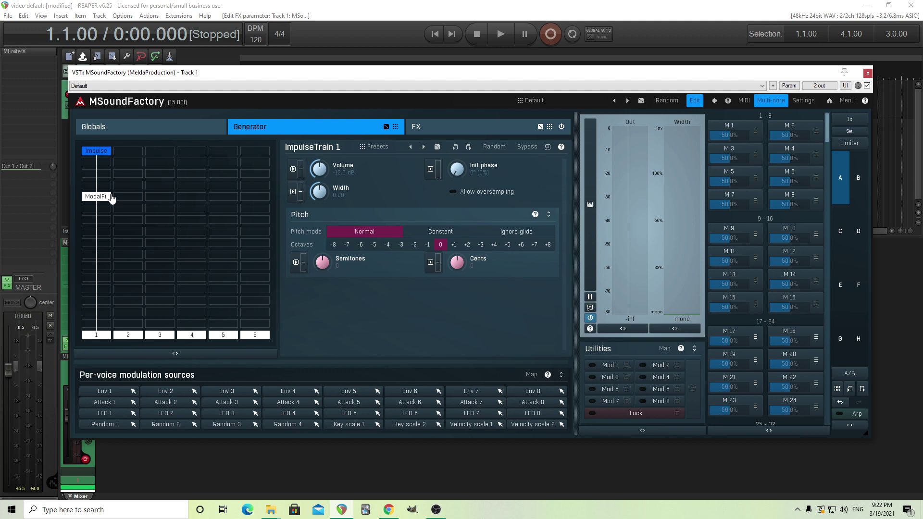
# Add Additive and Mixer modules, enabling Mixer inputs 1 and 2 with Steal inputs on both
pyautogui.doubleClick(124, 150)
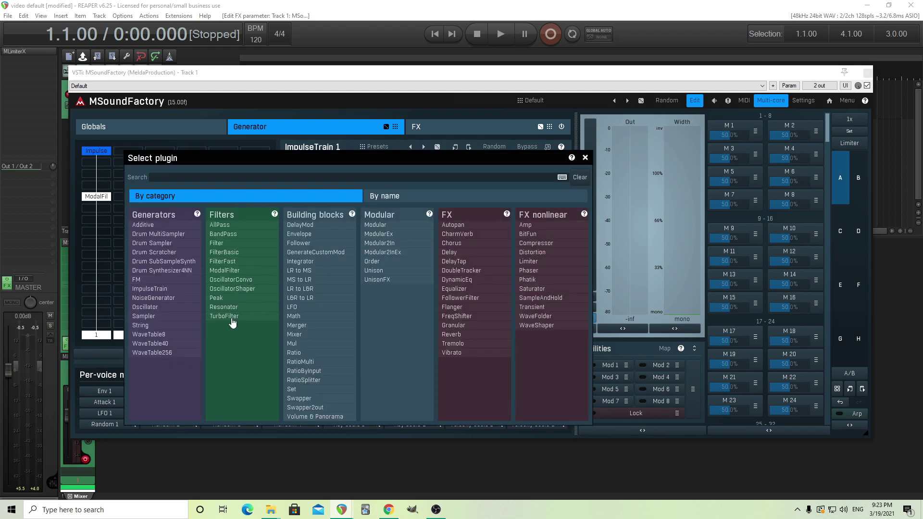
pyautogui.click(171, 226)
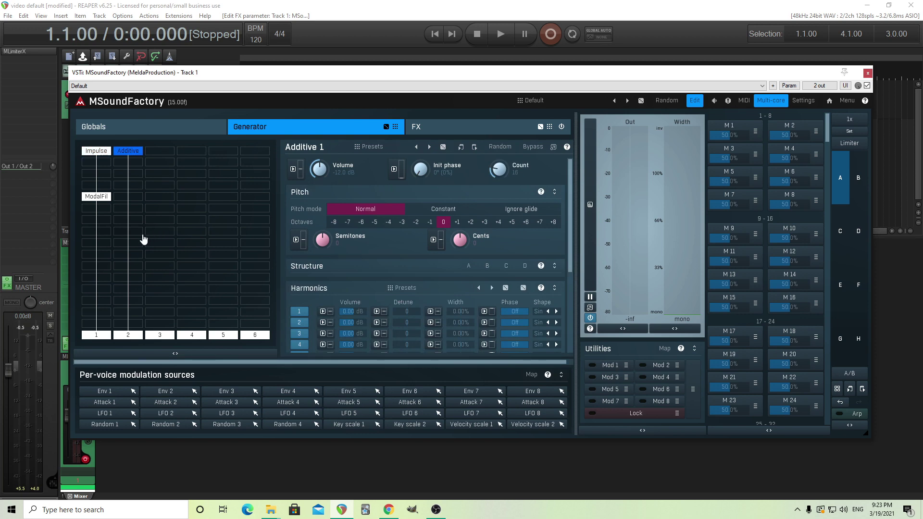
pyautogui.doubleClick(100, 231)
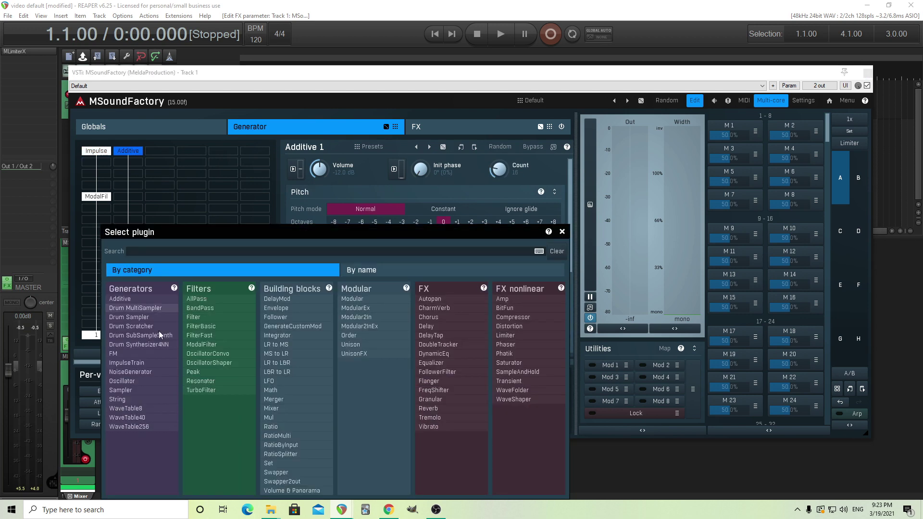
pyautogui.click(271, 408)
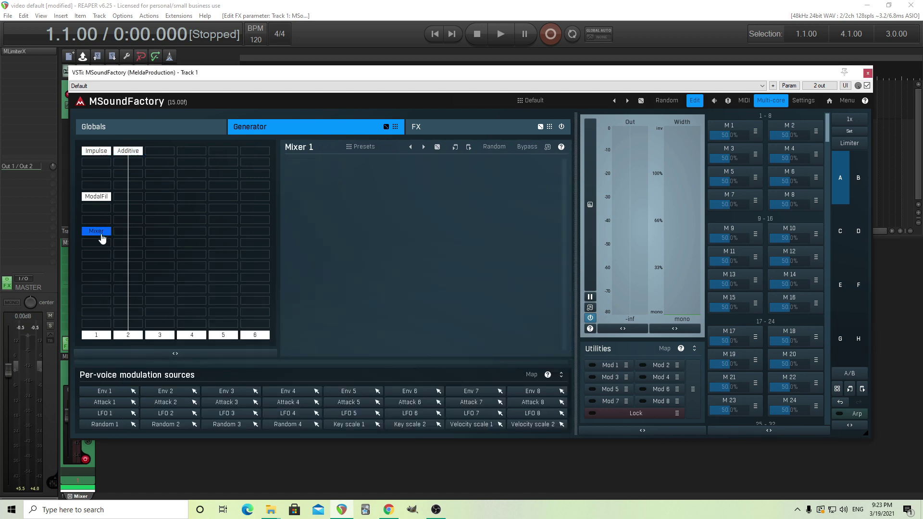
pyautogui.click(99, 234)
pyautogui.click(123, 279)
pyautogui.click(125, 284)
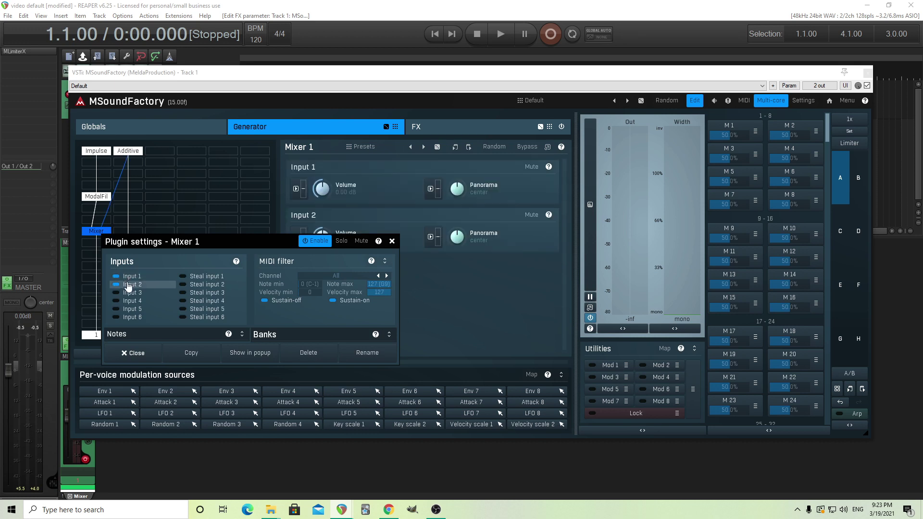
pyautogui.click(188, 277)
pyautogui.click(189, 286)
pyautogui.click(135, 354)
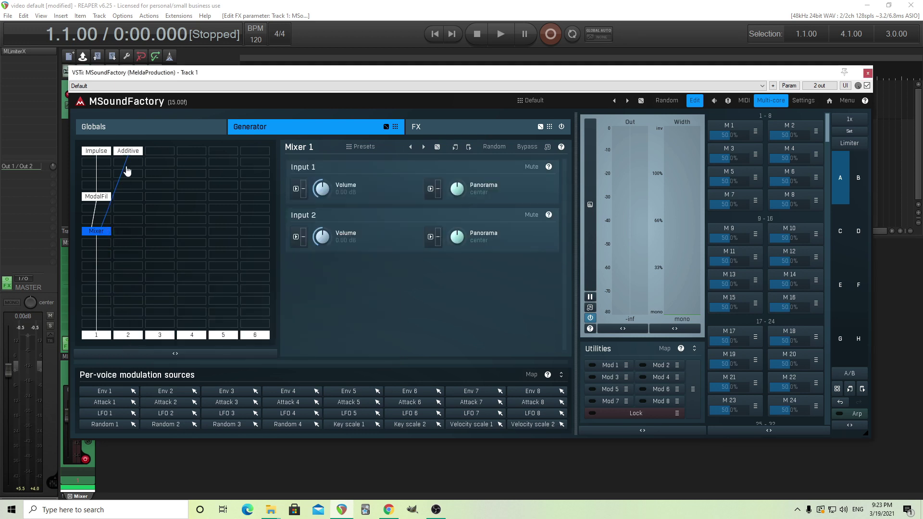
# Set Mixer input 2 volume to -18.0 dB, then show the Additive module's settings
pyautogui.moveTo(322, 237); pyautogui.dragTo(322, 250)
pyautogui.doubleClick(327, 232)
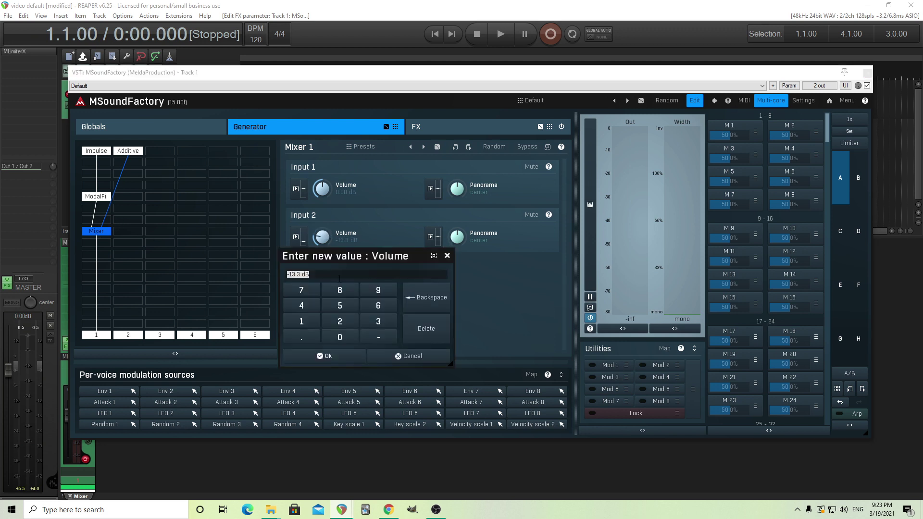
pyautogui.click(377, 339)
pyautogui.click(303, 322)
pyautogui.click(339, 290)
pyautogui.click(339, 356)
pyautogui.click(128, 150)
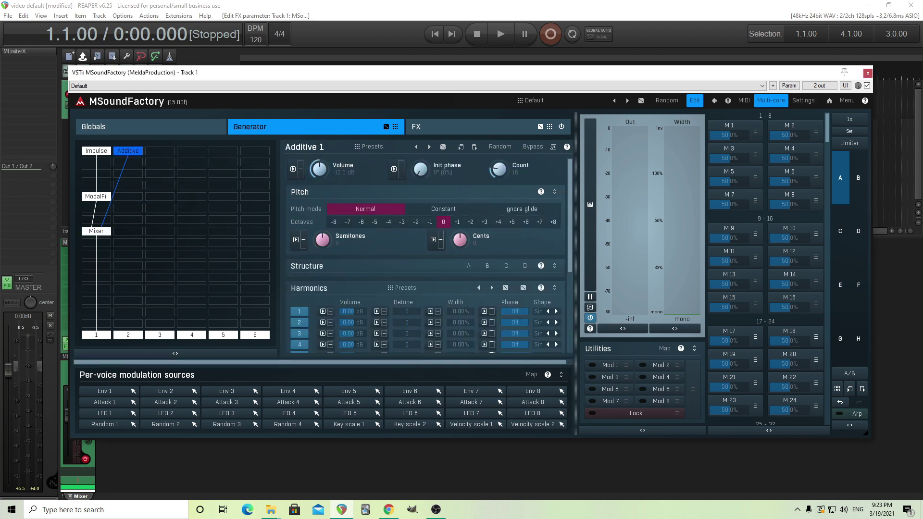
# Reduce the Additive harmonic count to 4 and set harmonic 1 to -24 (0.25x ratio)
pyautogui.moveTo(498, 169); pyautogui.dragTo(498, 181)
pyautogui.moveTo(498, 181); pyautogui.dragTo(498, 182)
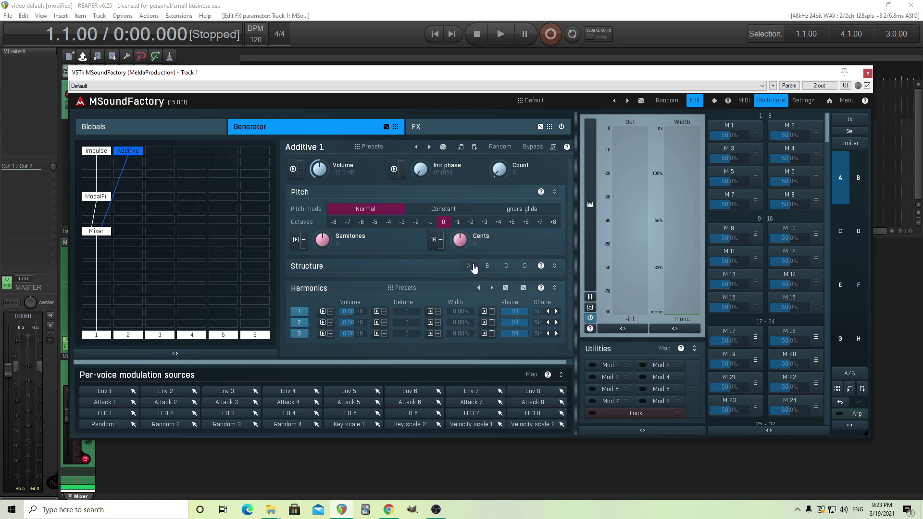
pyautogui.click(472, 268)
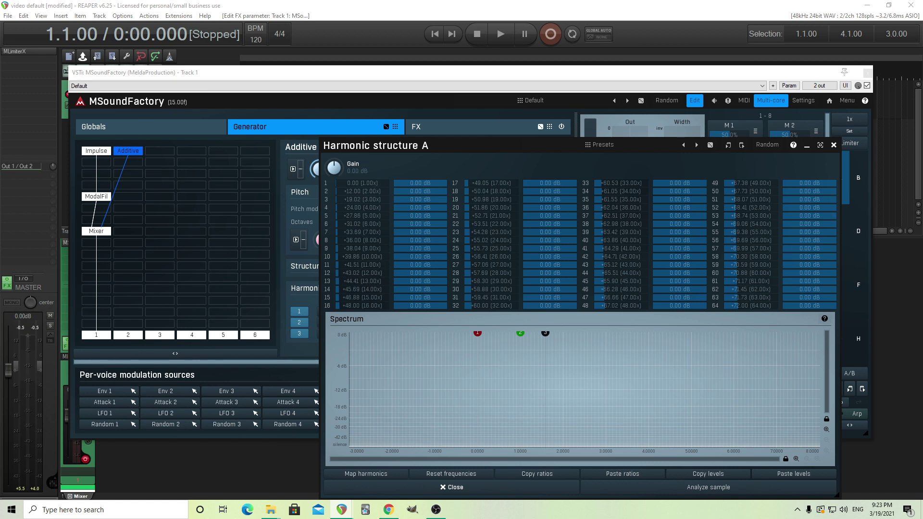
pyautogui.doubleClick(358, 183)
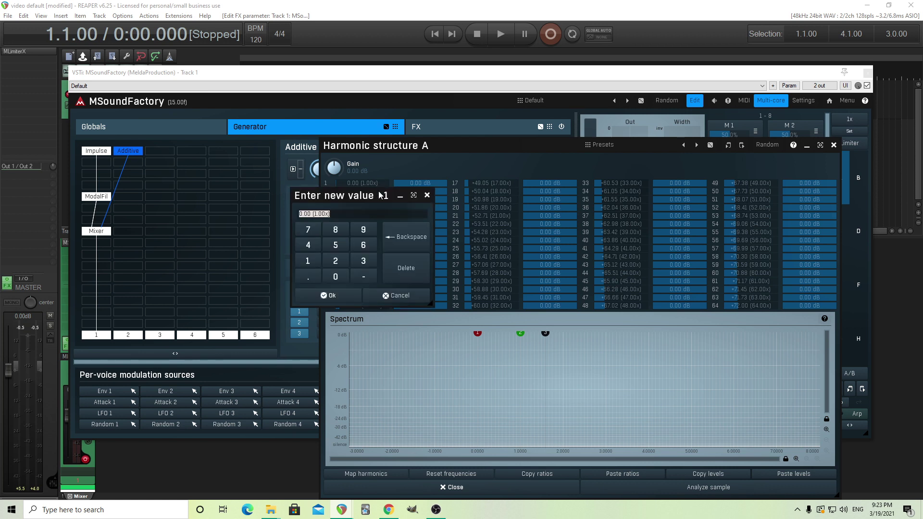
pyautogui.click(370, 281)
pyautogui.click(331, 262)
pyautogui.click(315, 248)
pyautogui.click(346, 298)
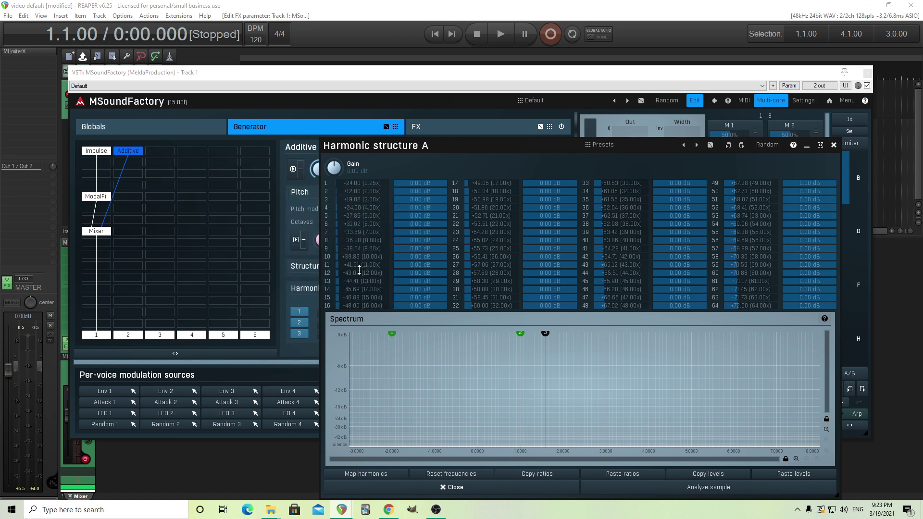
# Set harmonic 2 to -12 (0.50x) and harmonic 3 to +7 (1.50x), then close the editor
pyautogui.doubleClick(362, 191)
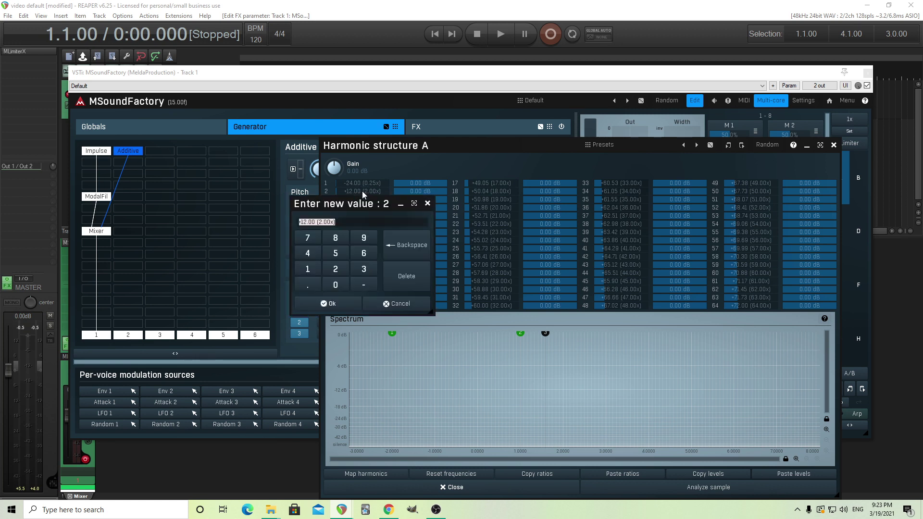
pyautogui.click(364, 285)
pyautogui.click(308, 269)
pyautogui.click(334, 269)
pyautogui.click(345, 304)
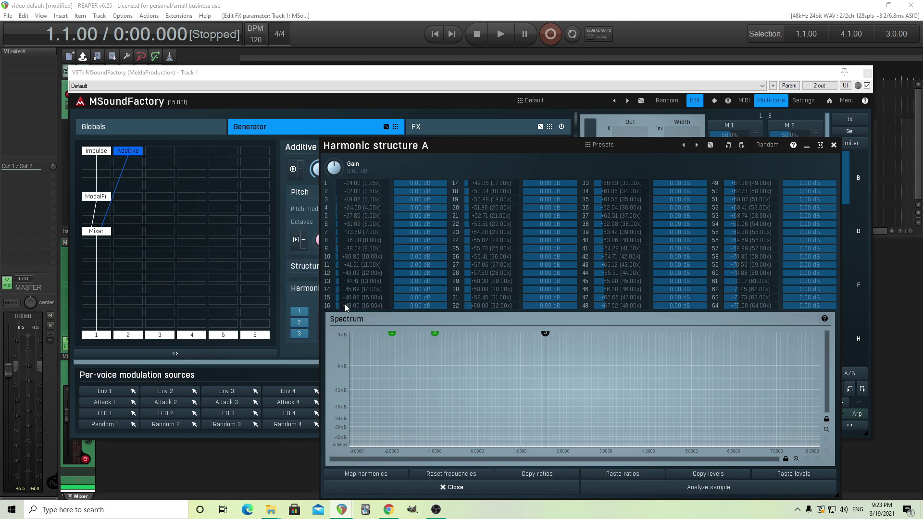
pyautogui.doubleClick(351, 199)
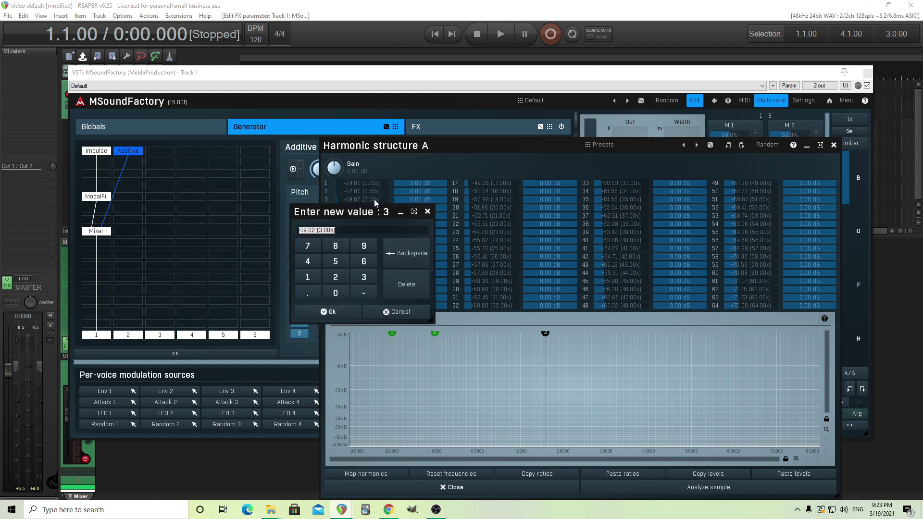
pyautogui.click(308, 250)
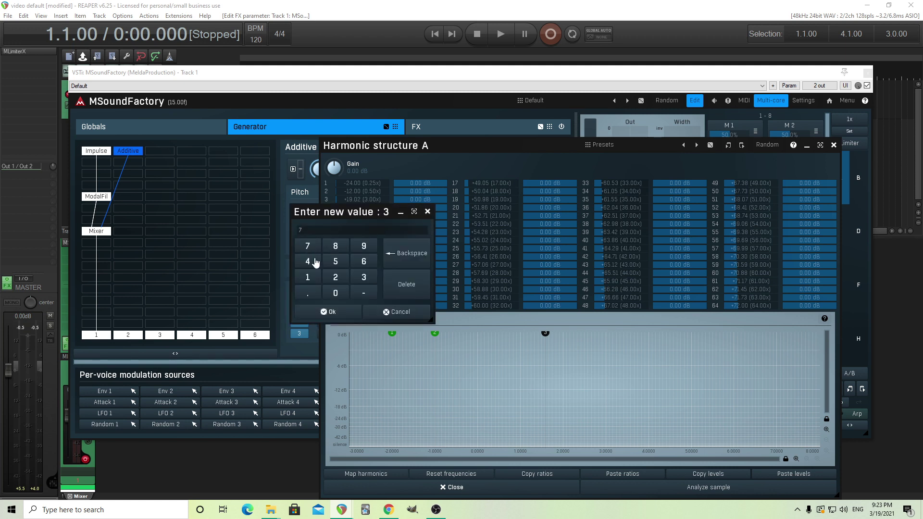
pyautogui.click(345, 315)
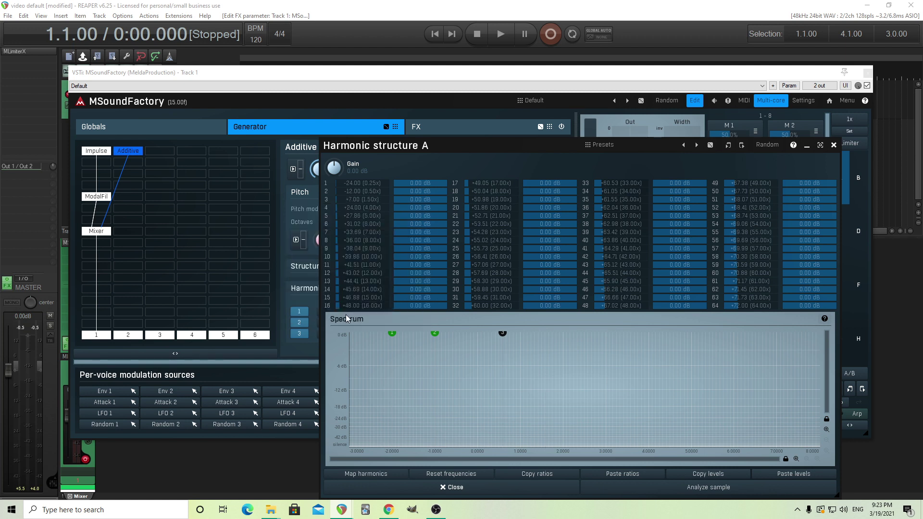
pyautogui.click(834, 144)
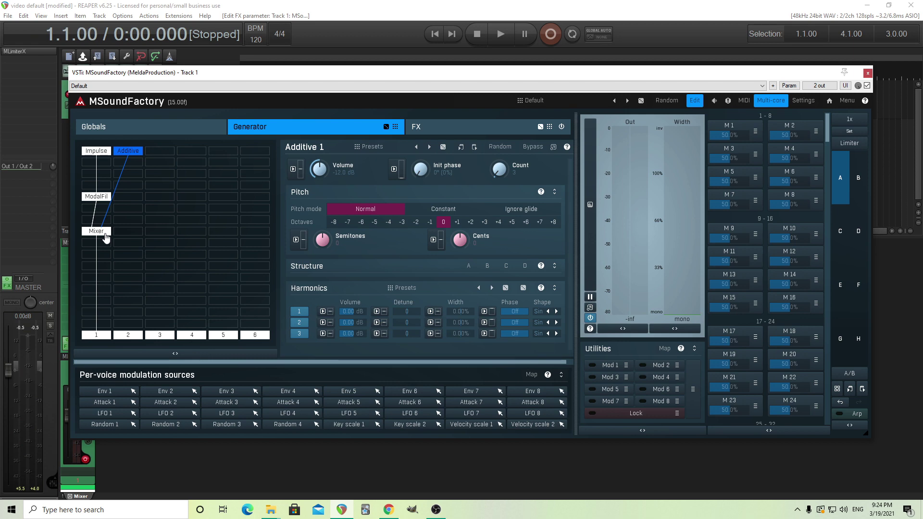
# Add a ConvolutionEZ reverb using the Church 3700ms Hho26 impulse at 44% dry/wet
pyautogui.click(448, 128)
pyautogui.click(113, 203)
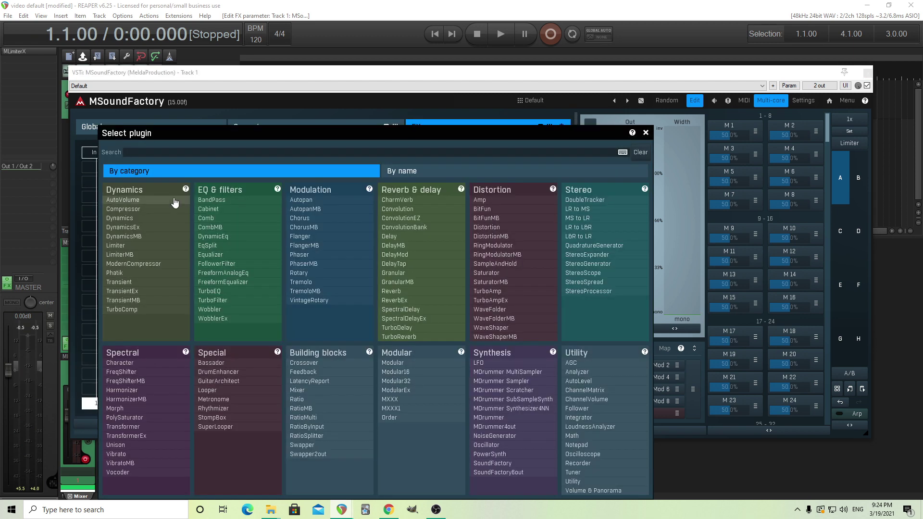
pyautogui.click(395, 218)
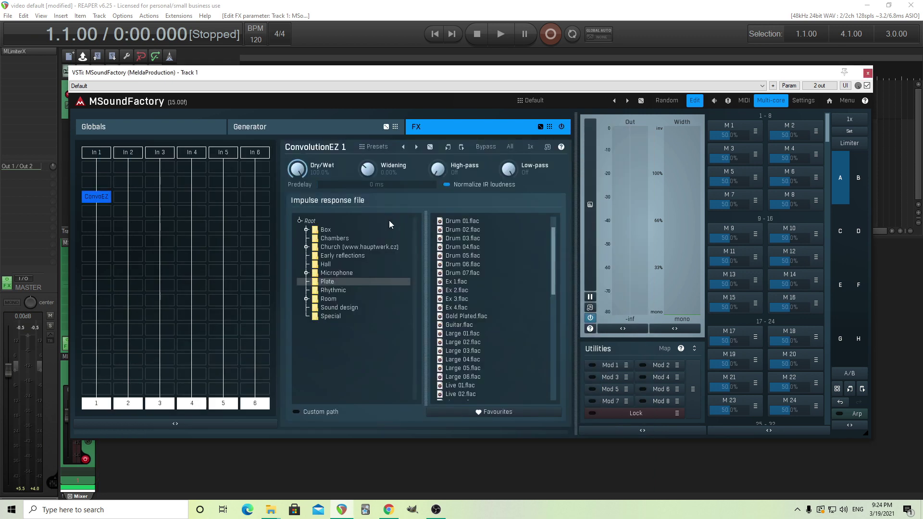
pyautogui.click(307, 247)
pyautogui.click(343, 264)
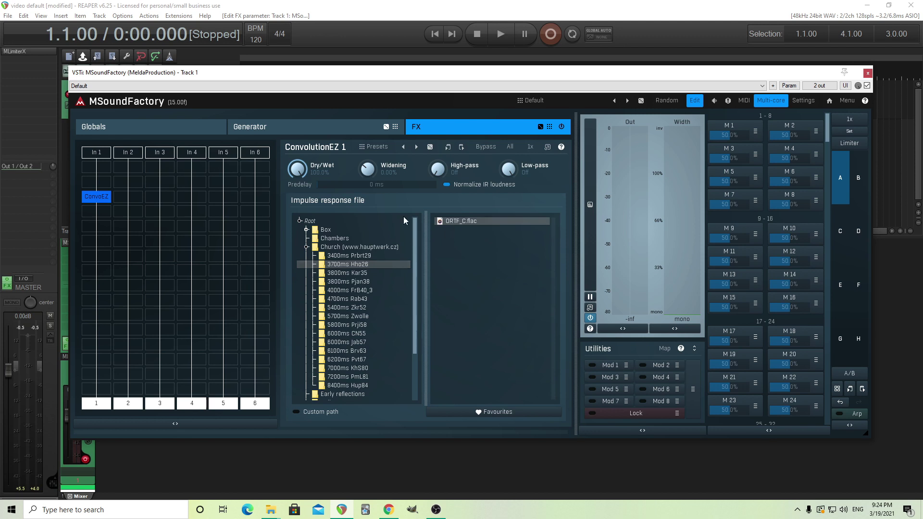
pyautogui.moveTo(296, 168); pyautogui.dragTo(297, 192)
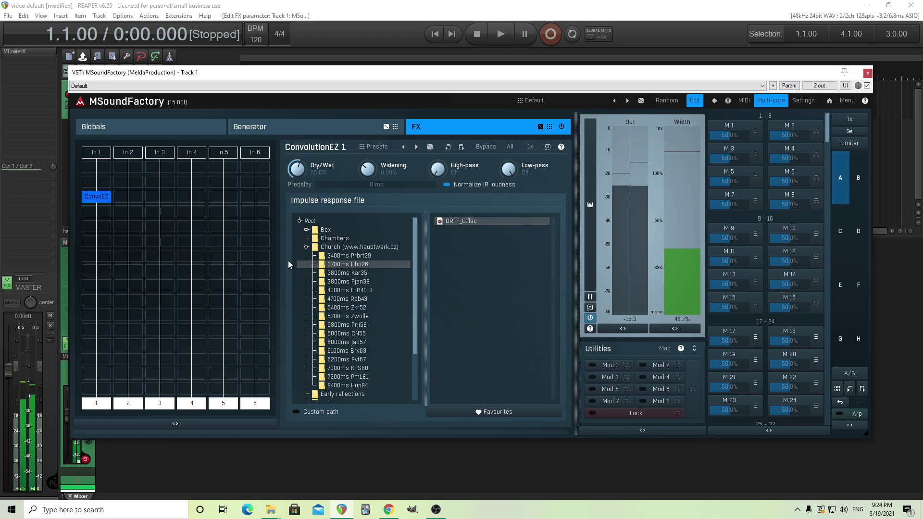
pyautogui.click(260, 126)
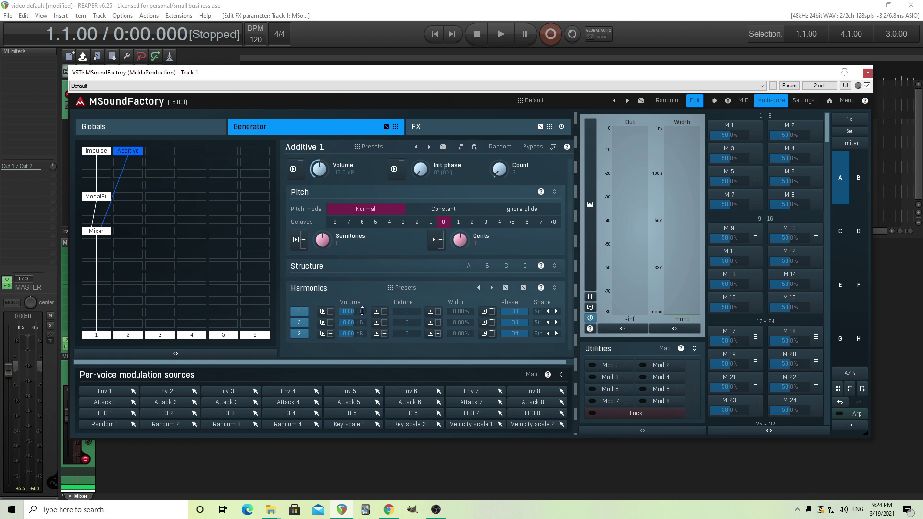
# Lower Additive harmonic 1 to -28 dB and bring up the ModalFilter's harmonics list
pyautogui.moveTo(362, 312); pyautogui.dragTo(362, 337)
pyautogui.click(87, 152)
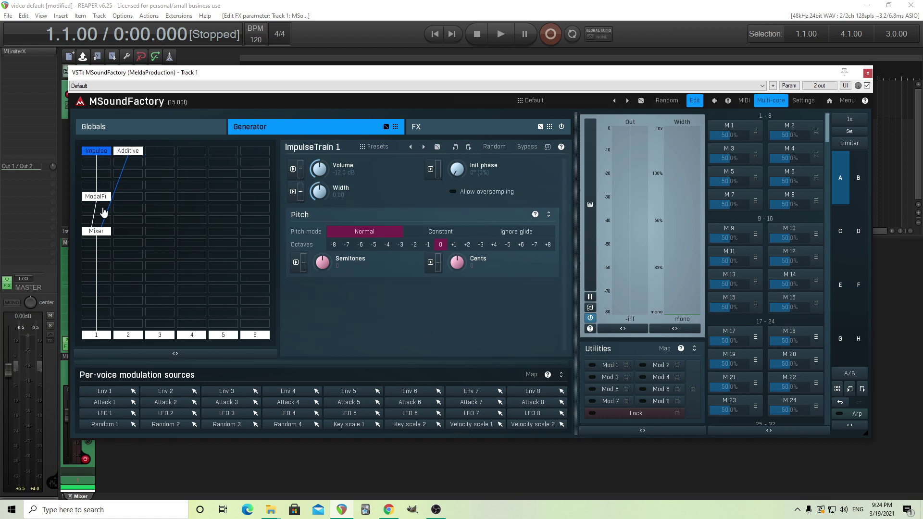
pyautogui.click(103, 202)
pyautogui.moveTo(565, 239); pyautogui.dragTo(585, 351)
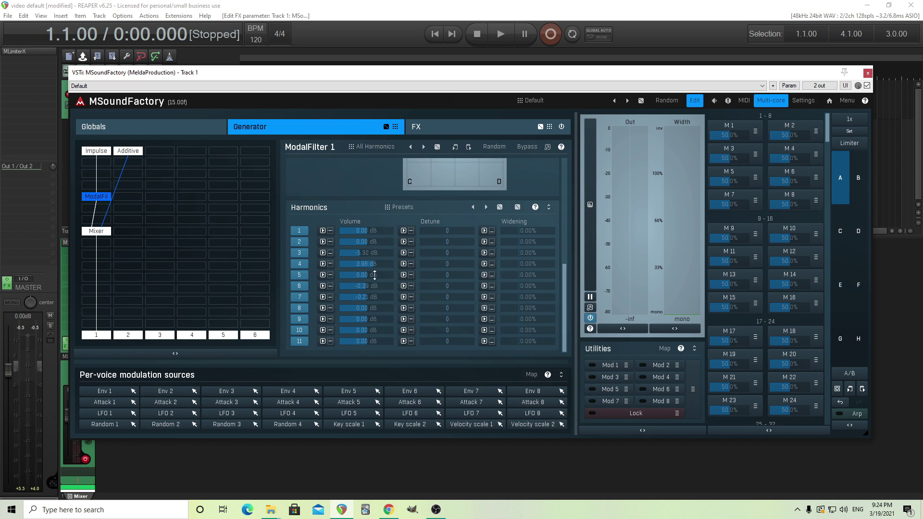
# Turn ModalFilter's higher harmonics down to varied levels, e.g. 6 at -11.0 dB, 7 at -9.70 dB
pyautogui.moveTo(373, 286)
pyautogui.mouseDown()
pyautogui.moveTo(370, 348)
pyautogui.moveTo(369, 329)
pyautogui.mouseUp()
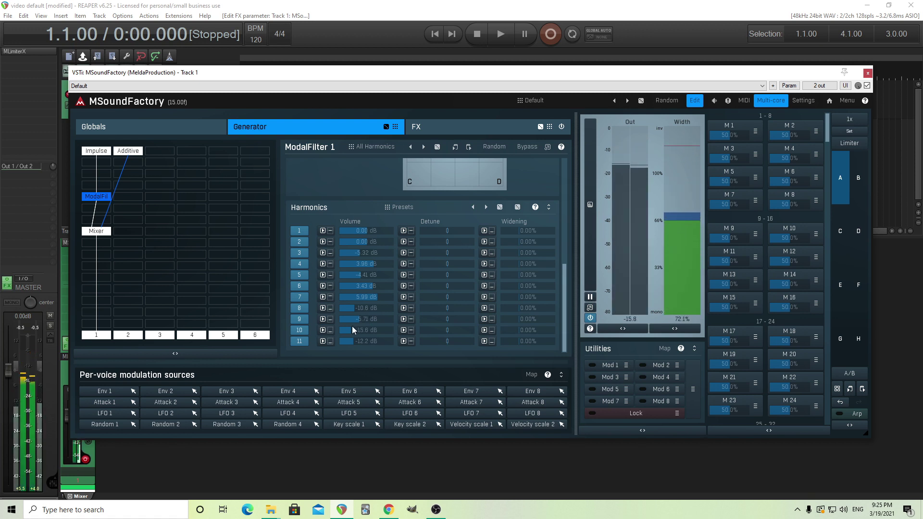
pyautogui.moveTo(365, 297); pyautogui.dragTo(365, 317)
pyautogui.moveTo(365, 285); pyautogui.dragTo(364, 306)
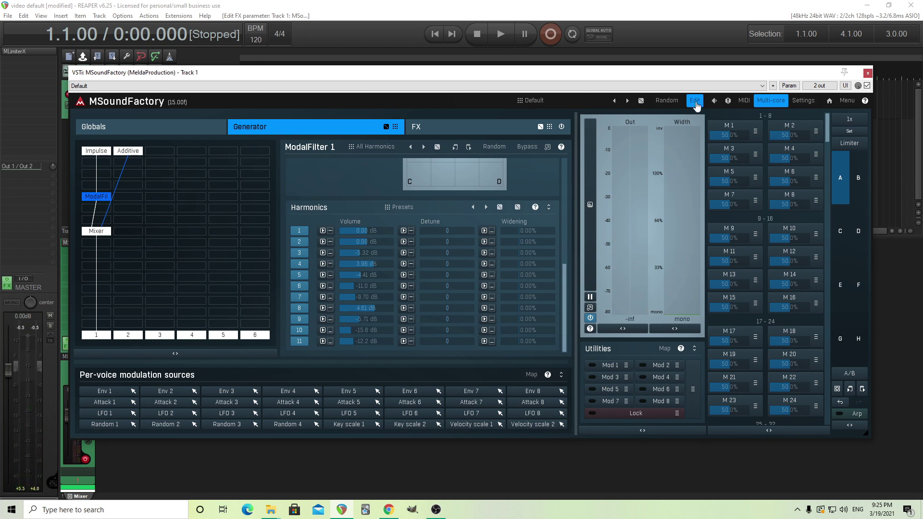
# Scroll down to the multiparameters and open multiparameter M1's options menu
pyautogui.moveTo(562, 273); pyautogui.dragTo(562, 172)
pyautogui.scroll(-1, 423, 192)
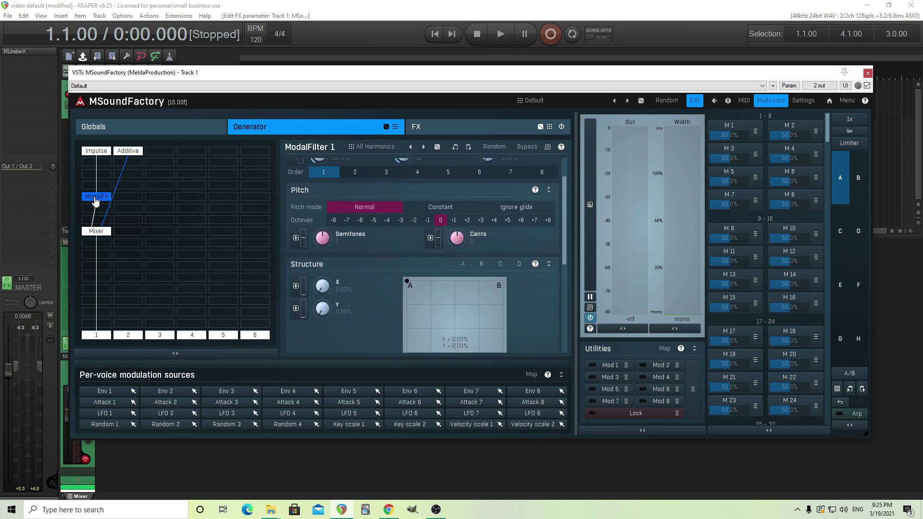
pyautogui.scroll(-4, 406, 302)
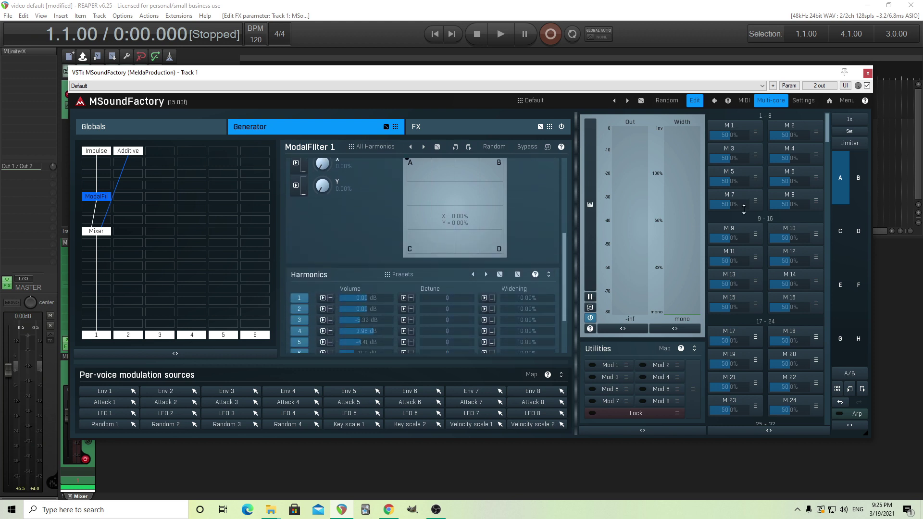
pyautogui.click(756, 132)
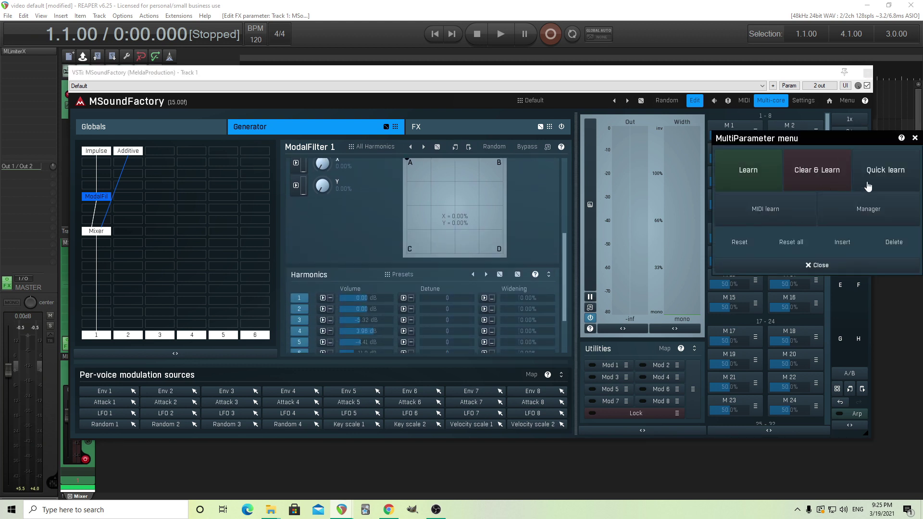
# Learn ModalFilter harmonic 1 volume into multiparameter 1 and name it Root, grouped as organ
pyautogui.click(749, 174)
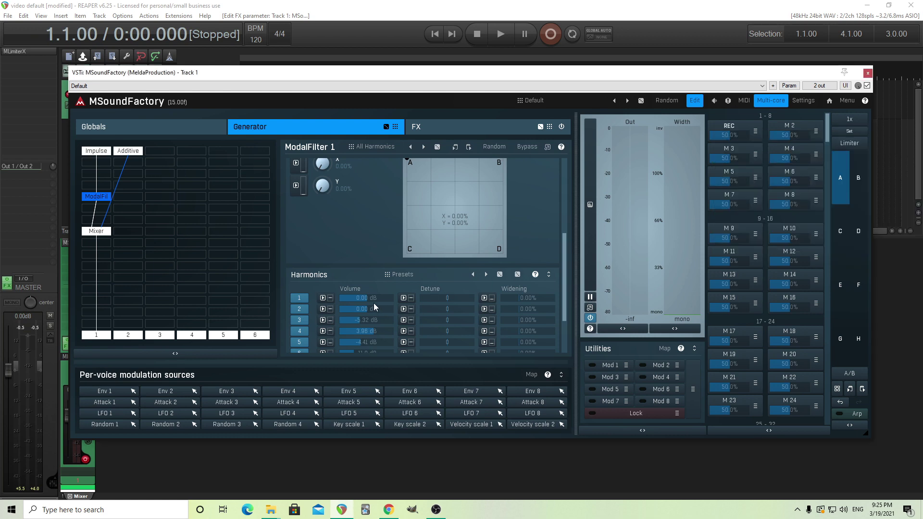
pyautogui.click(729, 126)
pyautogui.click(392, 161)
pyautogui.write('Root')
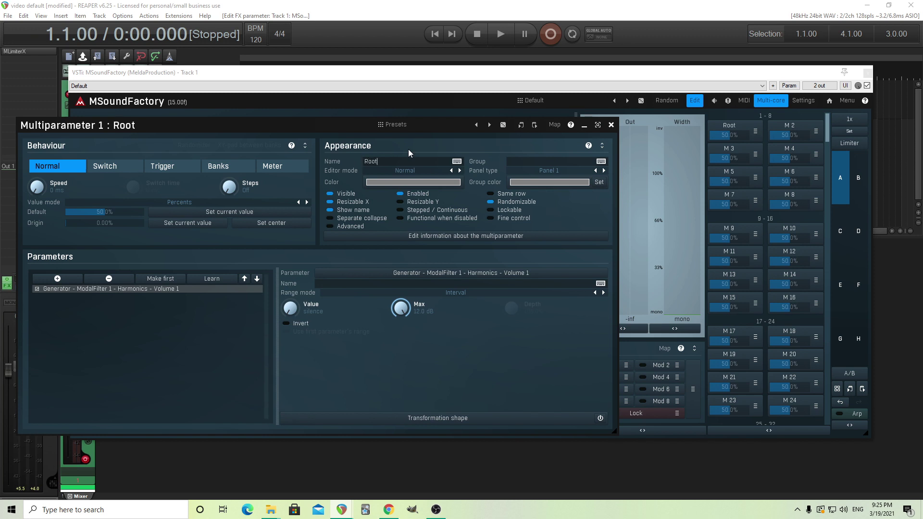
pyautogui.press('Return')
pyautogui.click(399, 176)
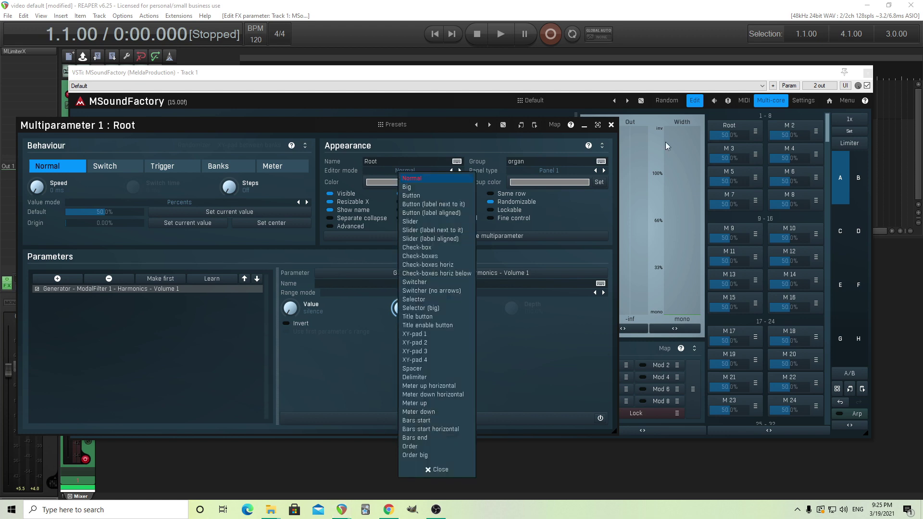
pyautogui.click(608, 126)
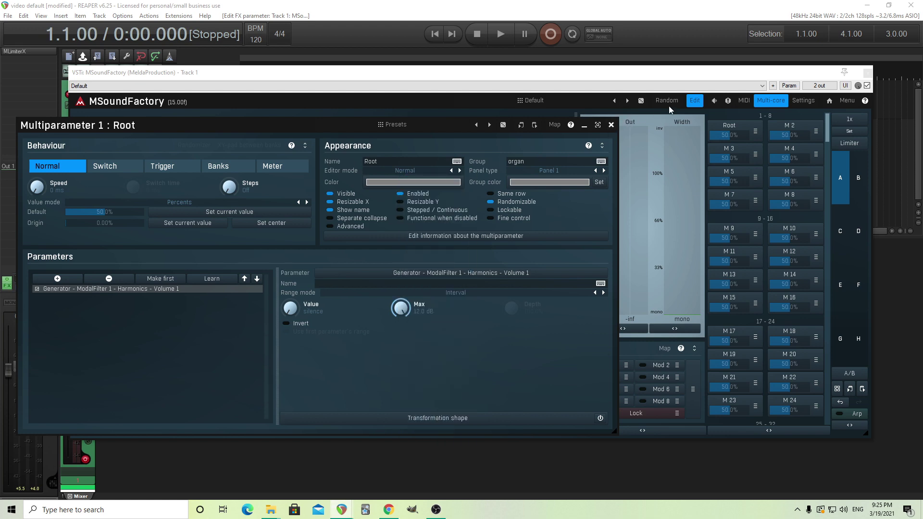
# Toggle Edit mode off and back on to preview the organ panel
pyautogui.click(611, 125)
pyautogui.click(694, 100)
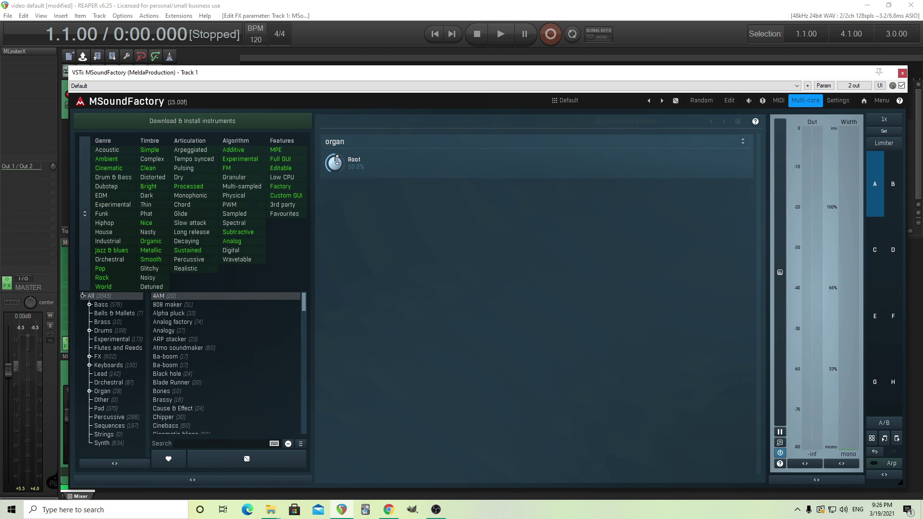
pyautogui.click(730, 100)
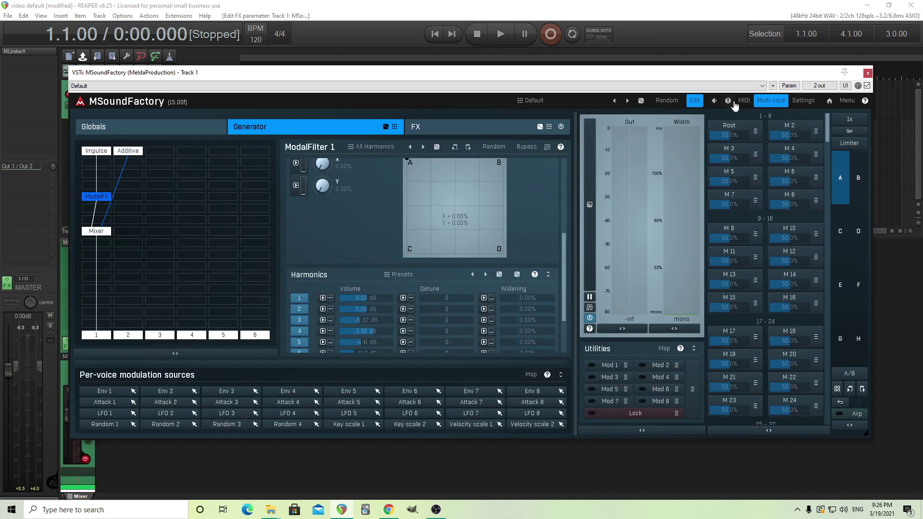
# Set the Root multiparameter's editor mode to Bars start
pyautogui.click(737, 135)
pyautogui.click(393, 172)
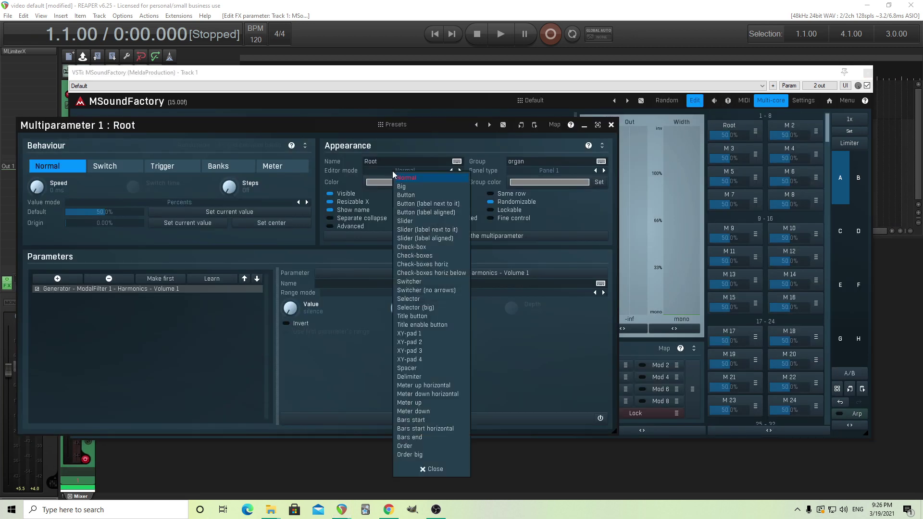
pyautogui.click(437, 422)
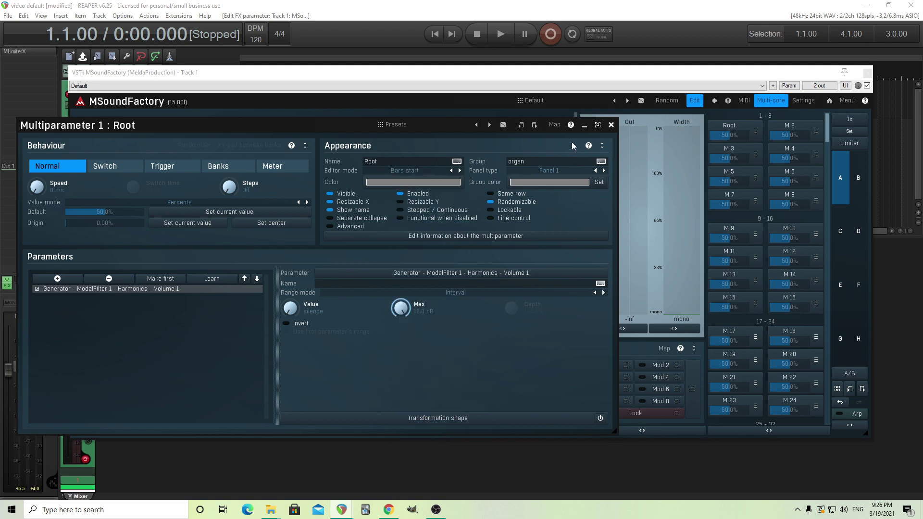
pyautogui.click(613, 125)
pyautogui.click(739, 127)
# Paste Root's settings into multiparameter 2 and rename it 2nd
pyautogui.click(611, 125)
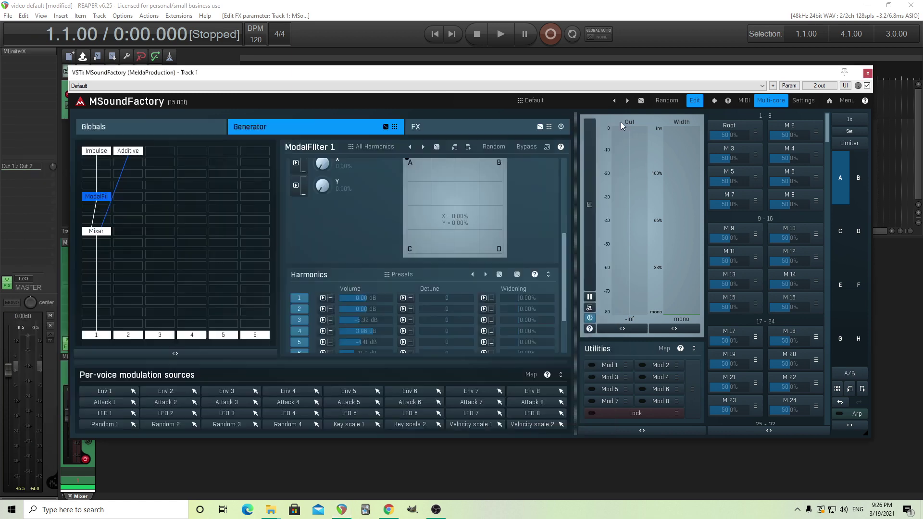
pyautogui.click(798, 126)
pyautogui.click(534, 125)
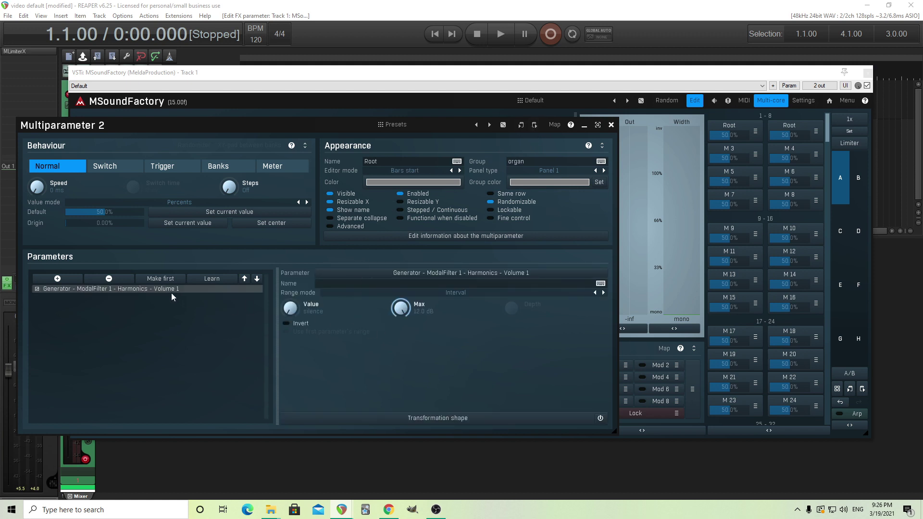
pyautogui.click(392, 163)
pyautogui.write('2nd')
# Make multiparameter 2 control ModalFilter harmonic Volume 2
pyautogui.doubleClick(154, 290)
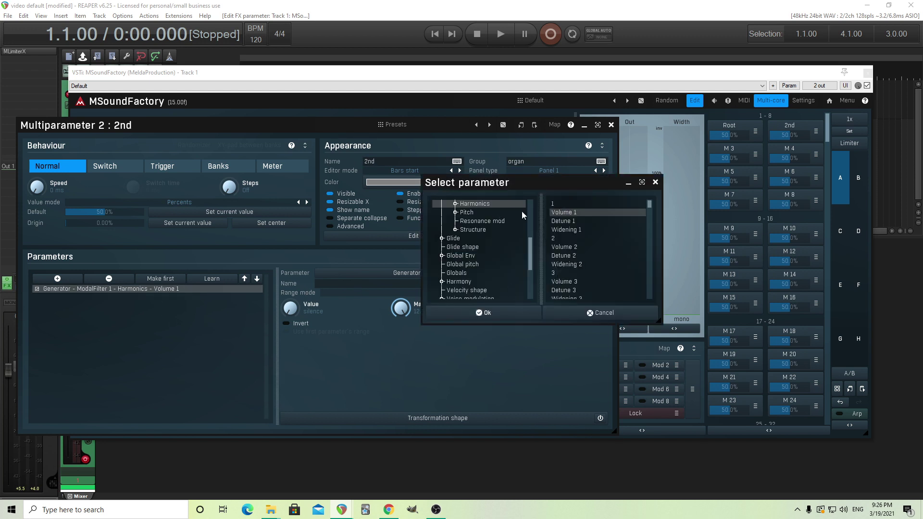
pyautogui.click(566, 247)
pyautogui.click(500, 311)
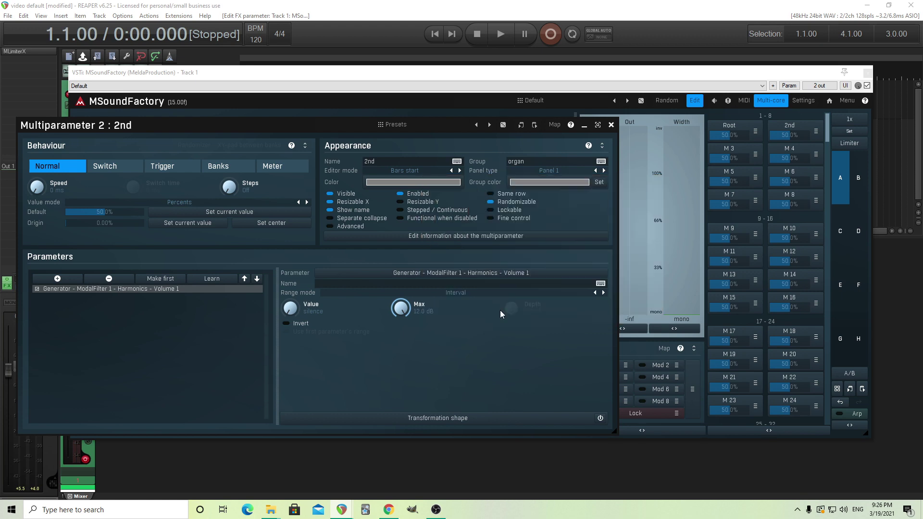
# Copy Root's settings onto multiparameter 3 and name it 3rd
pyautogui.click(611, 125)
pyautogui.click(729, 150)
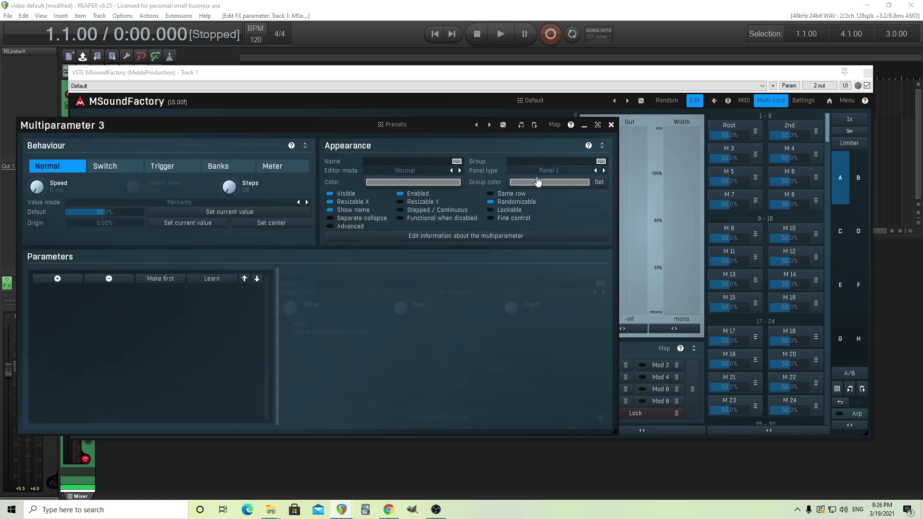
pyautogui.click(534, 126)
pyautogui.click(390, 163)
pyautogui.write('3rd')
pyautogui.press('Return')
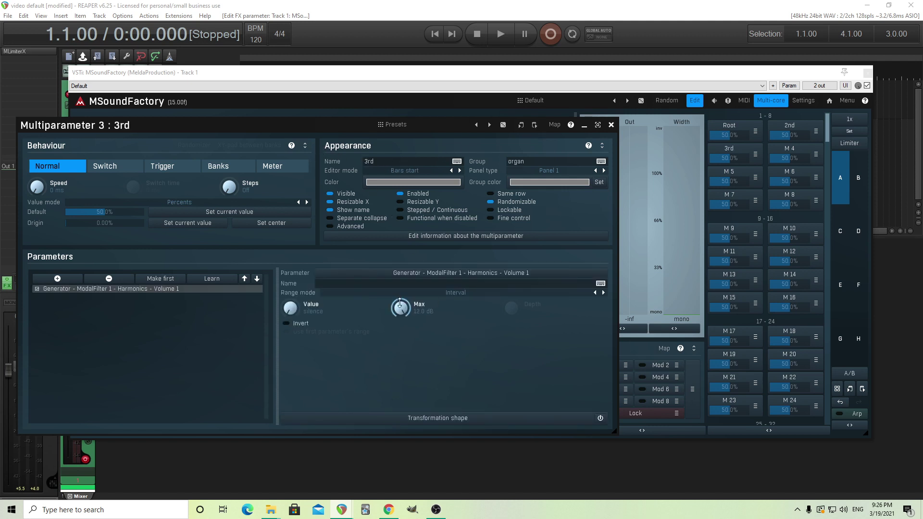
# Point 3rd at harmonic Volume 3 and draw it as a Bars end bar
pyautogui.doubleClick(173, 289)
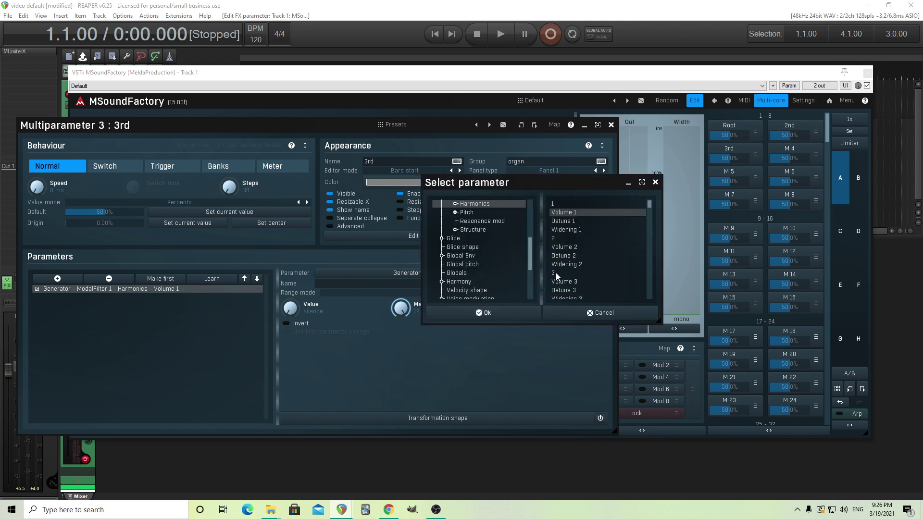
pyautogui.click(557, 282)
pyautogui.click(523, 314)
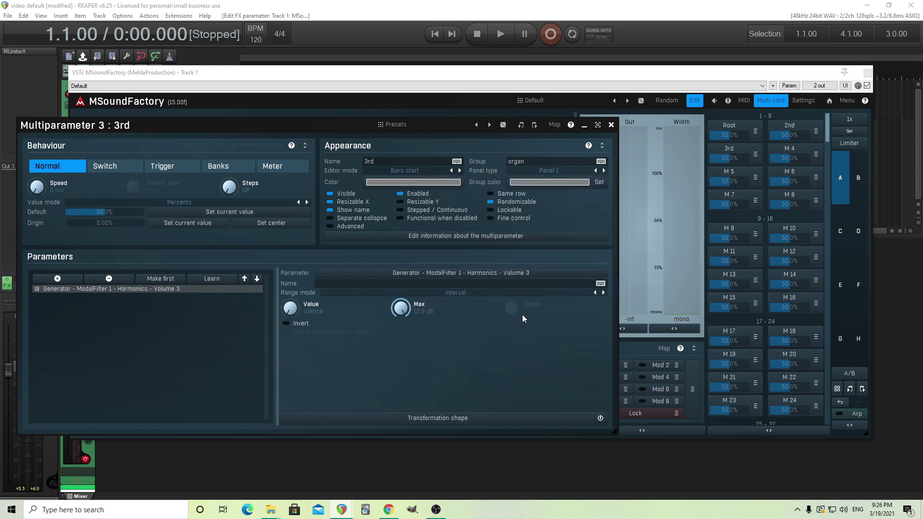
pyautogui.click(390, 172)
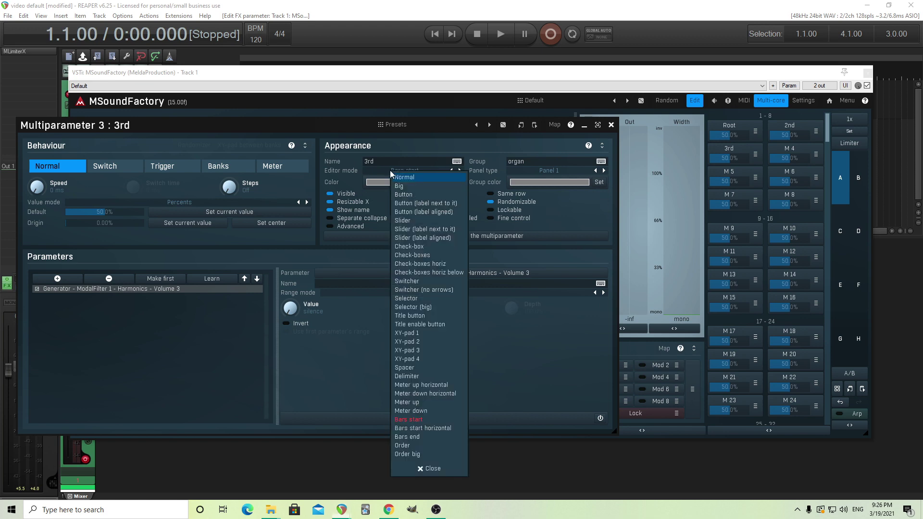
pyautogui.click(424, 437)
# Leave edit mode and drag the Root bar to test the organ panel
pyautogui.click(611, 125)
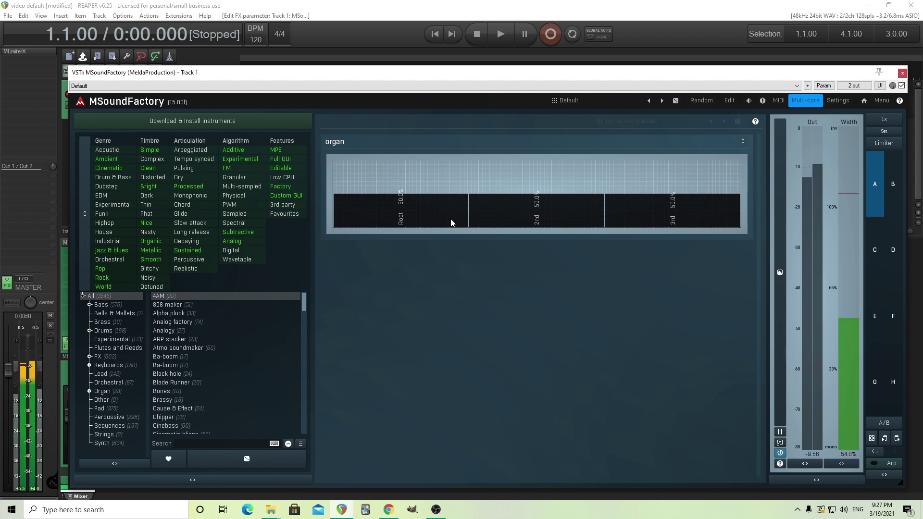
pyautogui.moveTo(451, 218)
pyautogui.mouseDown()
pyautogui.moveTo(440, 147)
pyautogui.moveTo(448, 270)
pyautogui.moveTo(493, 218)
pyautogui.moveTo(486, 144)
pyautogui.moveTo(498, 257)
pyautogui.moveTo(625, 208)
pyautogui.moveTo(612, 137)
pyautogui.moveTo(641, 238)
pyautogui.moveTo(497, 233)
pyautogui.moveTo(424, 216)
pyautogui.moveTo(409, 162)
pyautogui.moveTo(520, 197)
pyautogui.moveTo(528, 220)
pyautogui.moveTo(654, 213)
pyautogui.moveTo(658, 202)
pyautogui.moveTo(650, 179)
pyautogui.moveTo(453, 196)
pyautogui.moveTo(658, 190)
pyautogui.moveTo(695, 204)
pyautogui.mouseUp()
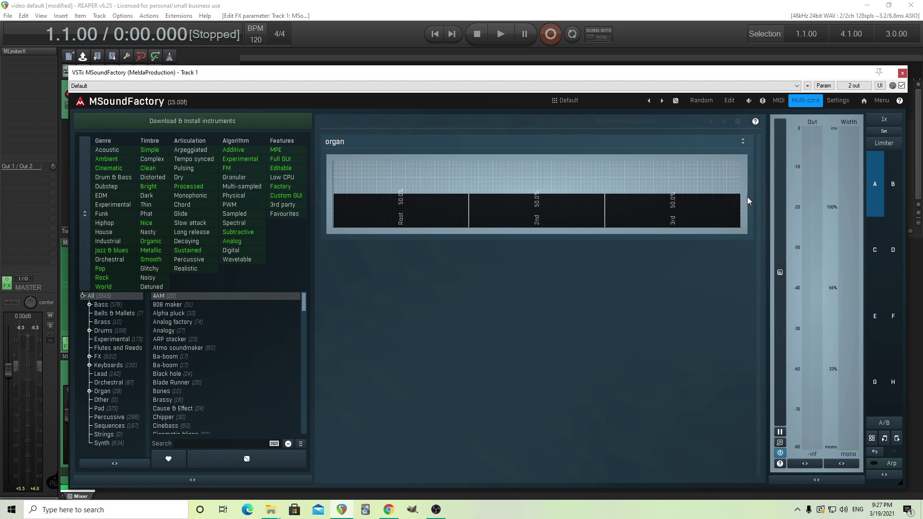
# Load the Pipe Organ preset from slot C
pyautogui.click(879, 251)
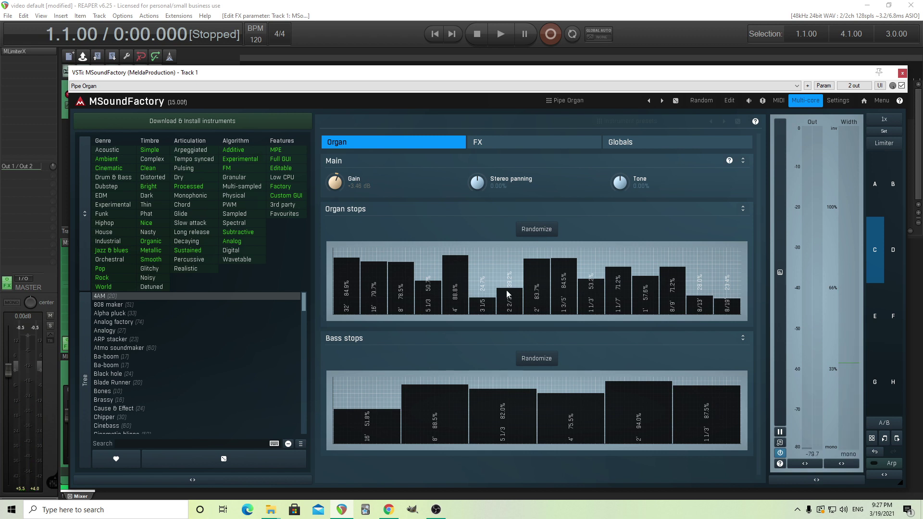
# Nudge the 2 2/3' stop, then randomize organ stops until 32' is 75.4%, 8' 88.6%, 4' 98.8%
pyautogui.moveTo(511, 290)
pyautogui.mouseDown()
pyautogui.moveTo(477, 262)
pyautogui.moveTo(487, 299)
pyautogui.mouseUp()
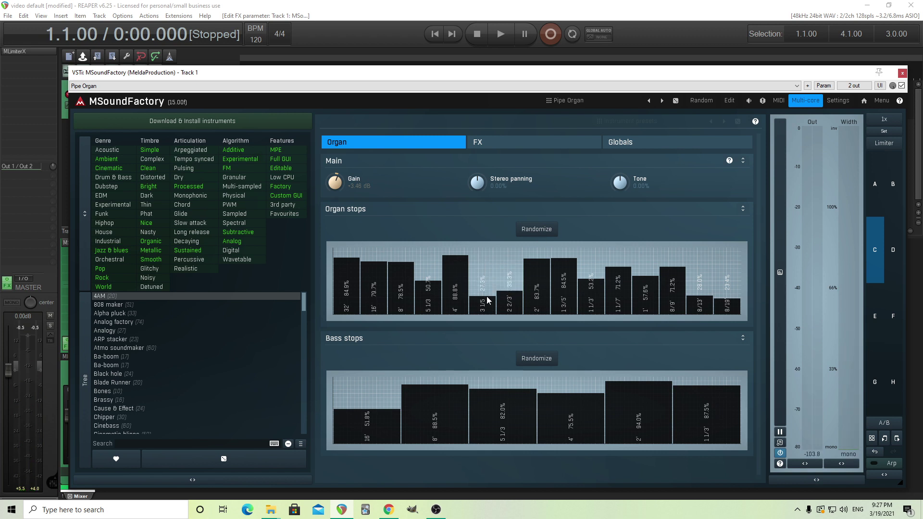
pyautogui.click(536, 230)
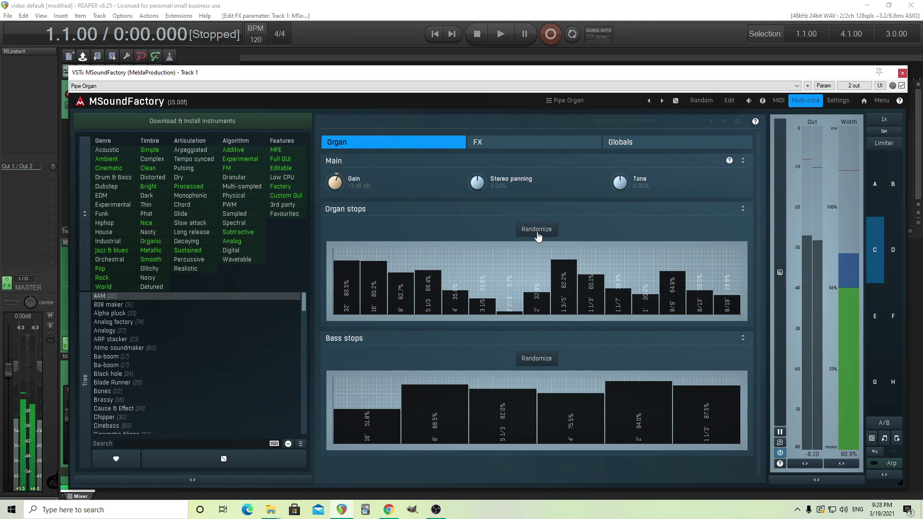
pyautogui.click(537, 231)
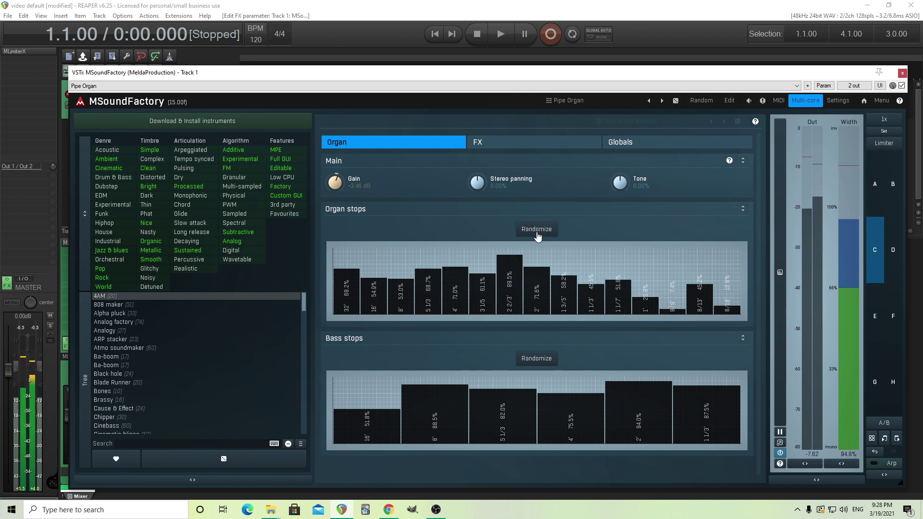
pyautogui.click(537, 232)
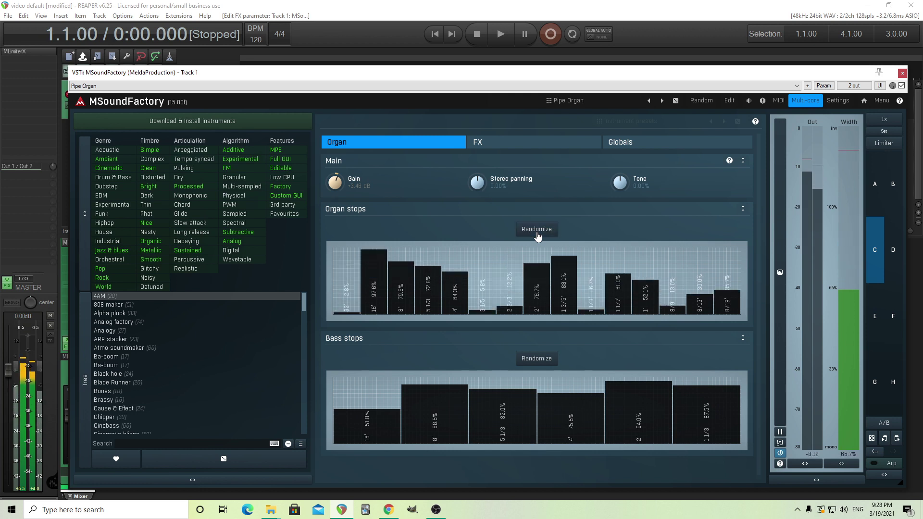
pyautogui.click(537, 233)
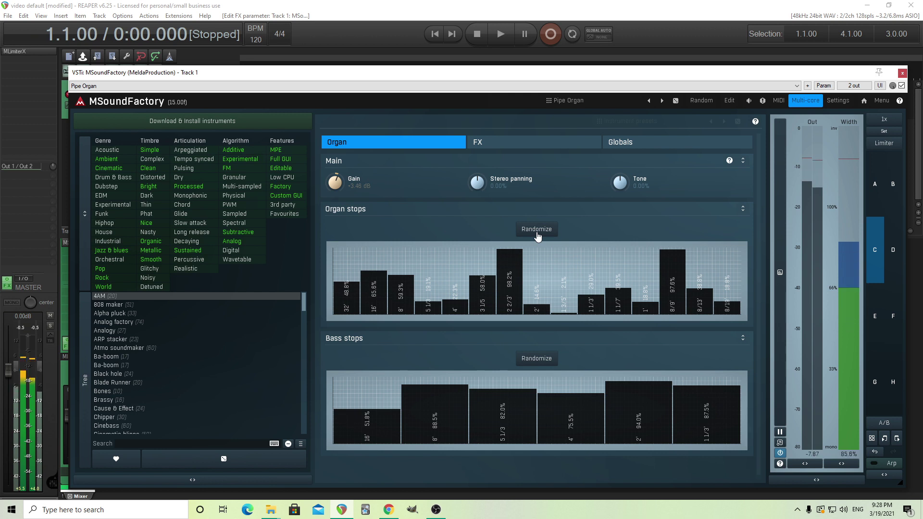
pyautogui.click(537, 233)
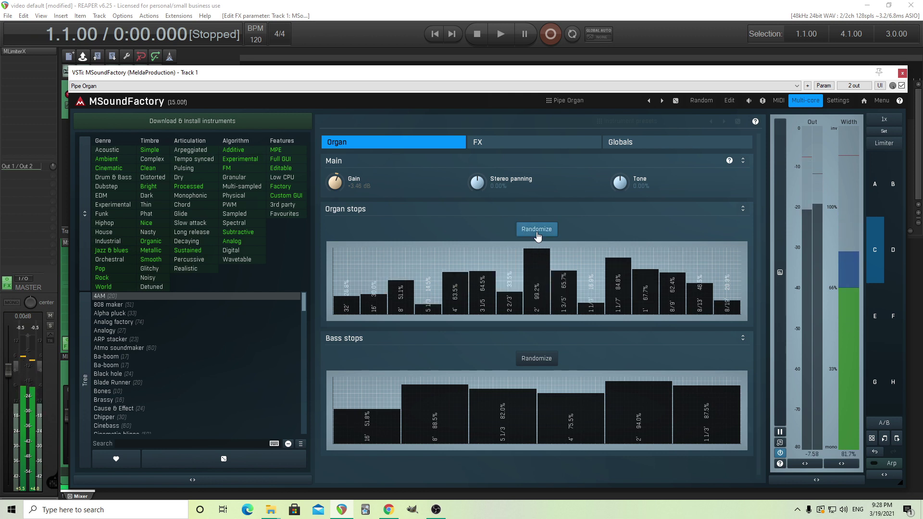
pyautogui.click(537, 233)
pyautogui.click(537, 232)
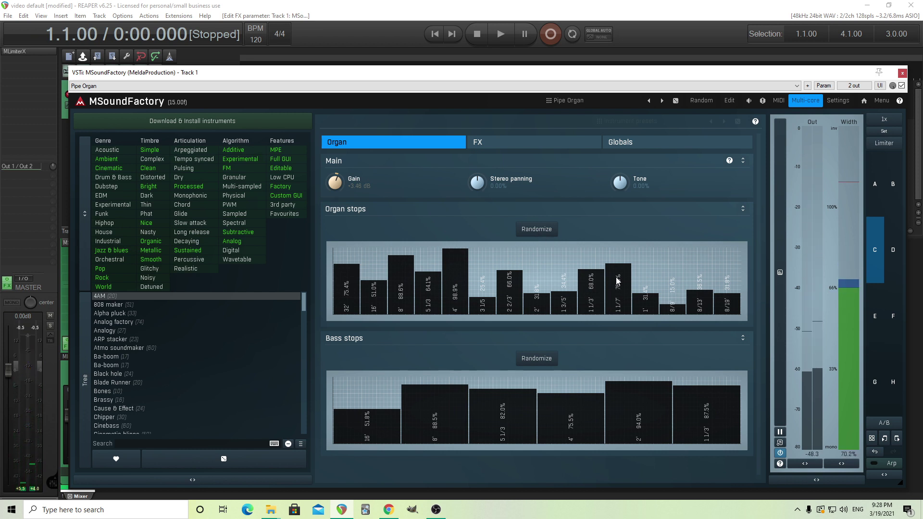
# Raise the 1 1/7' stop to 100%, then randomize bass stops to 8' 95.8%, 2' 88.9%
pyautogui.moveTo(618, 281)
pyautogui.mouseDown()
pyautogui.moveTo(618, 244)
pyautogui.moveTo(621, 298)
pyautogui.moveTo(593, 287)
pyautogui.moveTo(591, 301)
pyautogui.moveTo(589, 268)
pyautogui.moveTo(591, 298)
pyautogui.moveTo(638, 295)
pyautogui.moveTo(643, 270)
pyautogui.mouseUp()
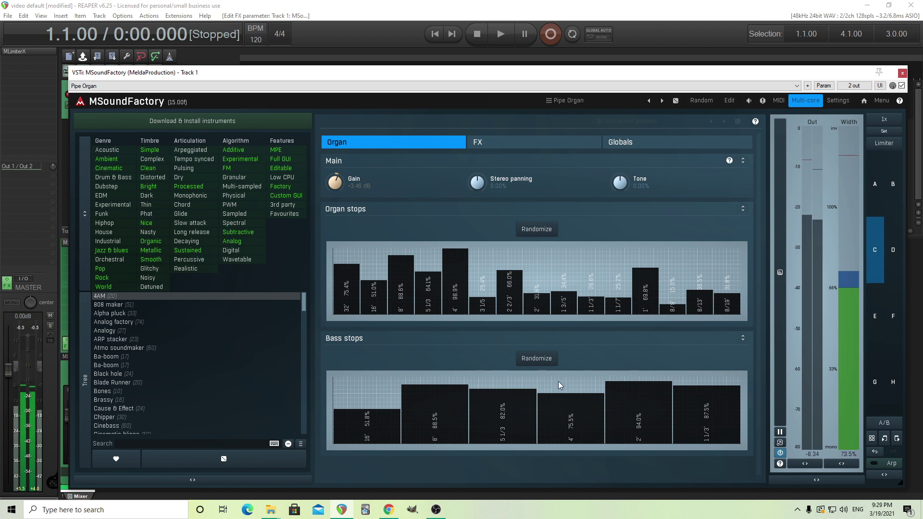
pyautogui.click(540, 361)
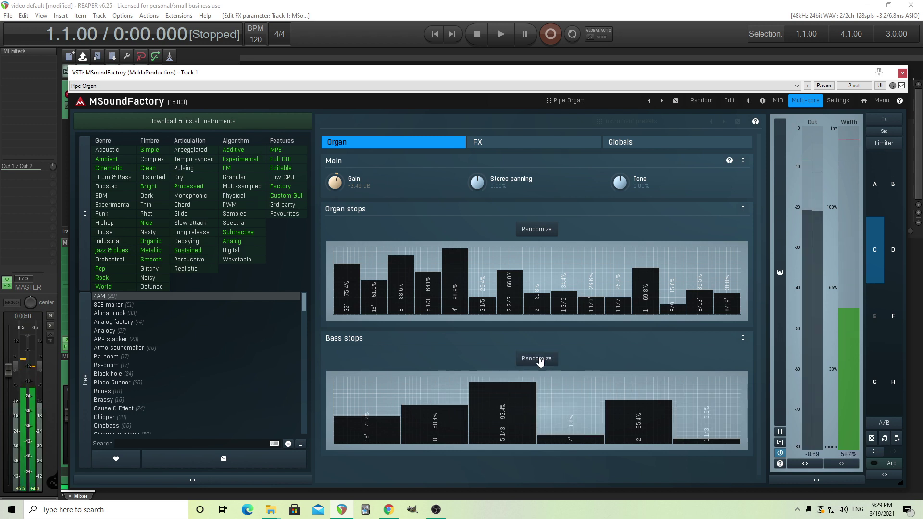
pyautogui.click(540, 360)
pyautogui.click(539, 360)
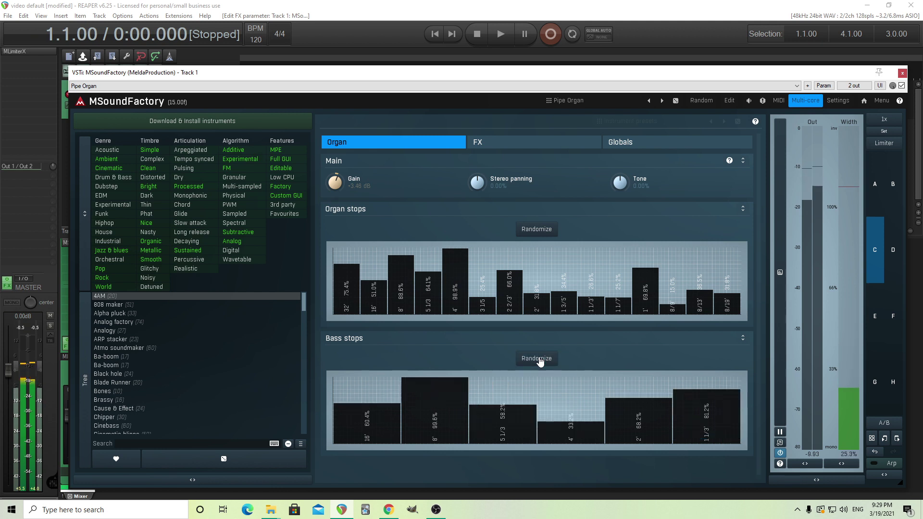
pyautogui.click(539, 360)
pyautogui.click(539, 361)
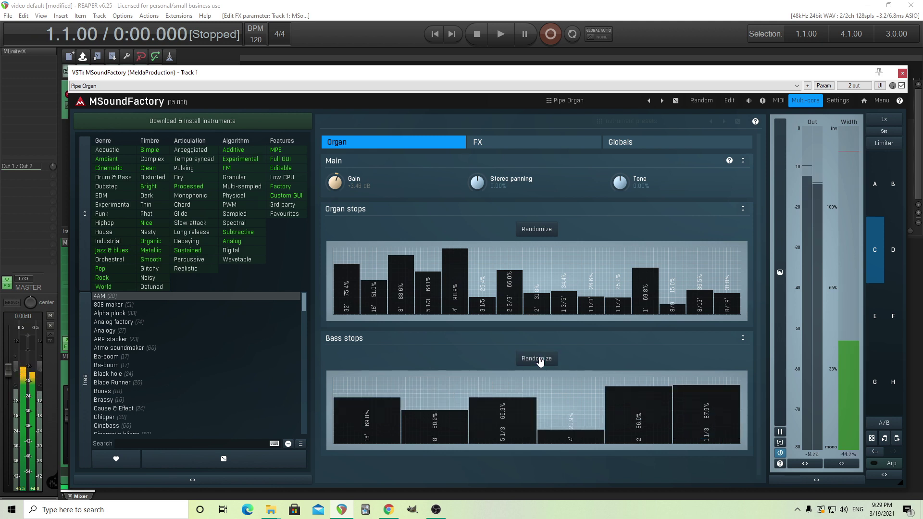
pyautogui.click(540, 360)
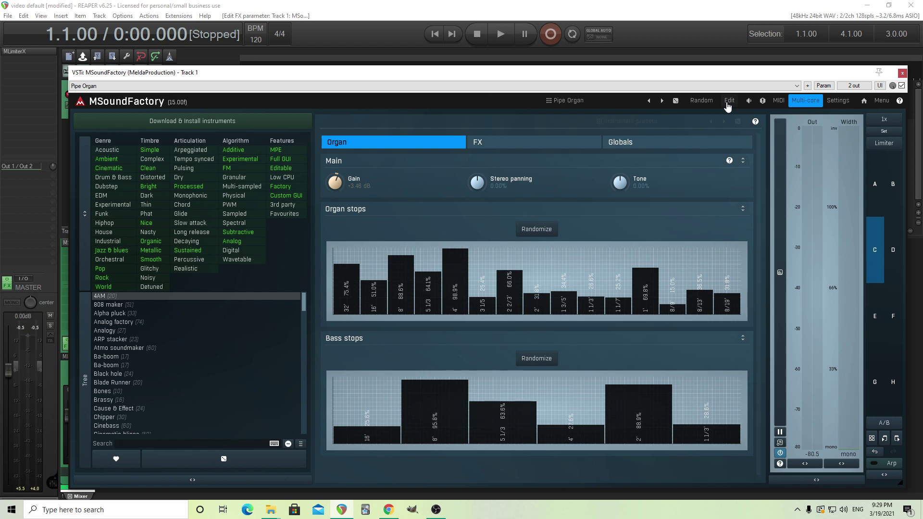
pyautogui.click(728, 102)
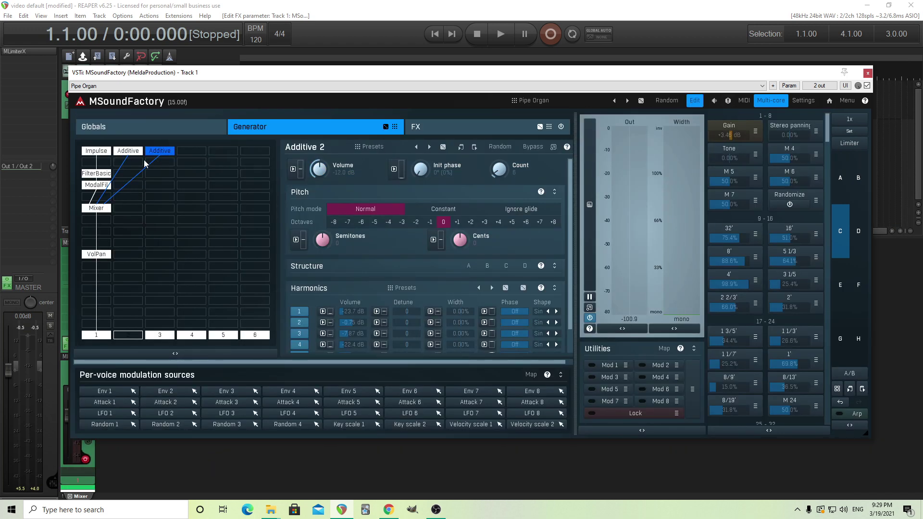
pyautogui.click(100, 151)
pyautogui.click(118, 152)
pyautogui.click(101, 151)
pyautogui.click(130, 151)
pyautogui.click(158, 151)
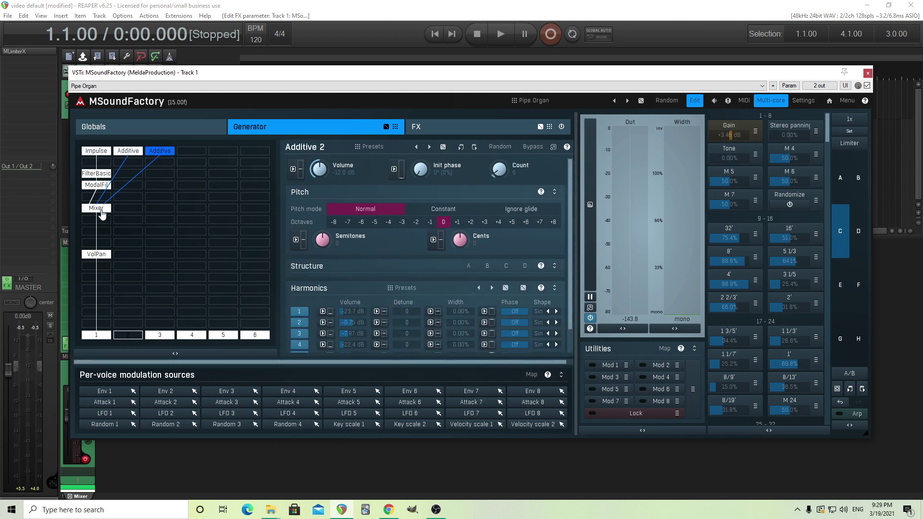
pyautogui.click(101, 210)
pyautogui.click(163, 153)
pyautogui.scroll(-1, 567, 292)
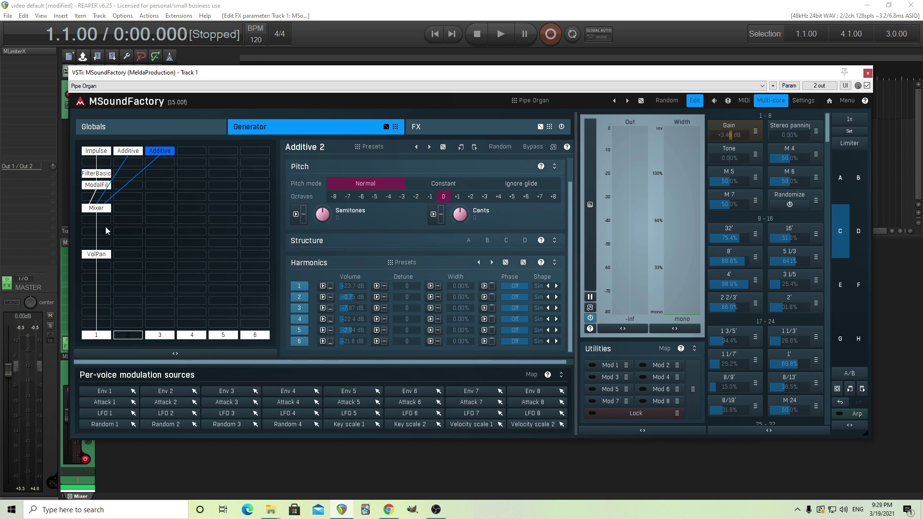
pyautogui.click(90, 174)
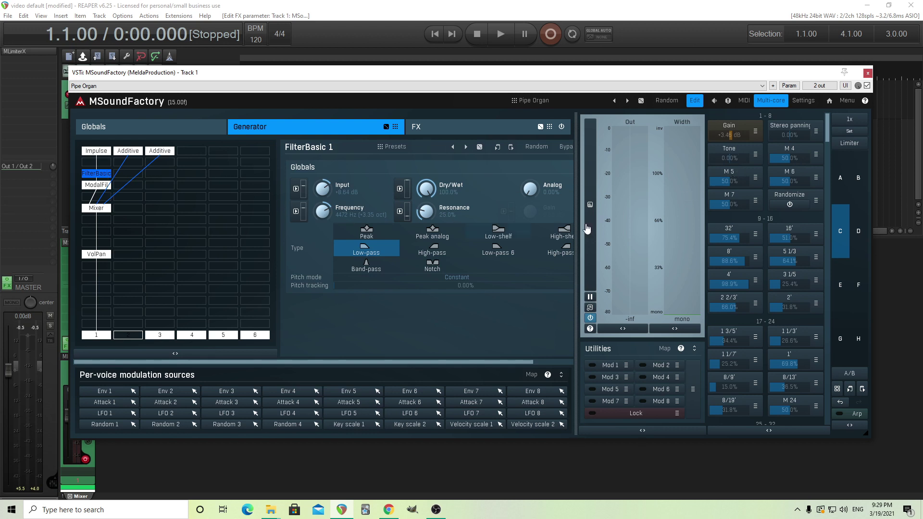
pyautogui.moveTo(734, 147); pyautogui.dragTo(734, 202)
# Set the Pipe Organ's 1' stop to 30.2% and 3 1/5' to about 62%, leaving Tone negative
pyautogui.click(696, 102)
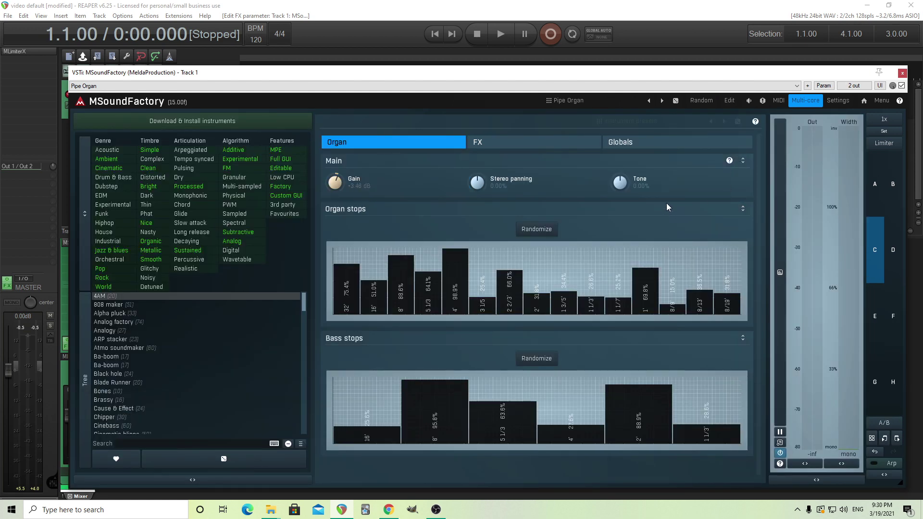
pyautogui.moveTo(620, 182)
pyautogui.mouseDown()
pyautogui.moveTo(620, 149)
pyautogui.moveTo(620, 196)
pyautogui.mouseUp()
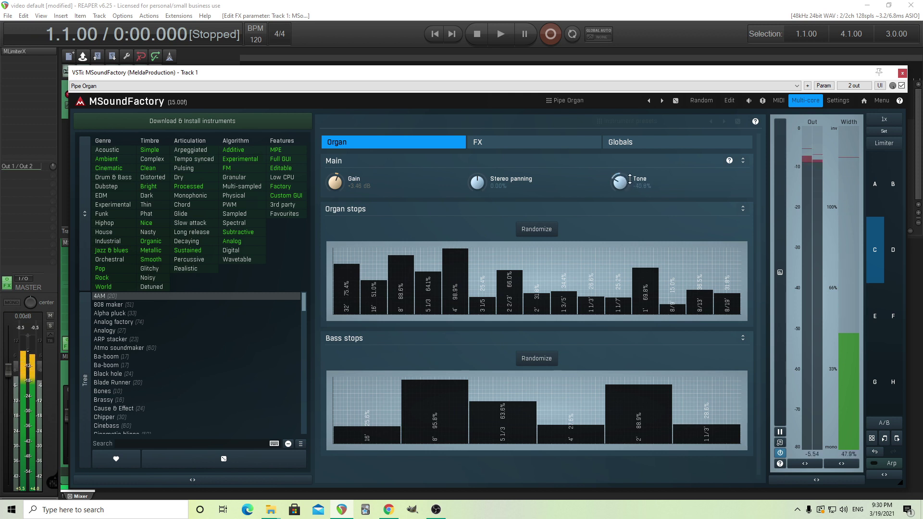
pyautogui.moveTo(655, 278); pyautogui.dragTo(656, 292)
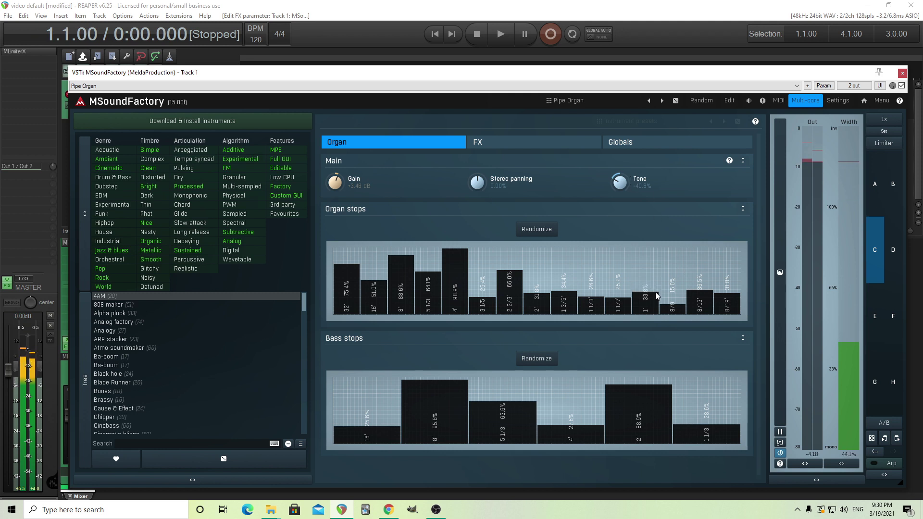
pyautogui.click(477, 272)
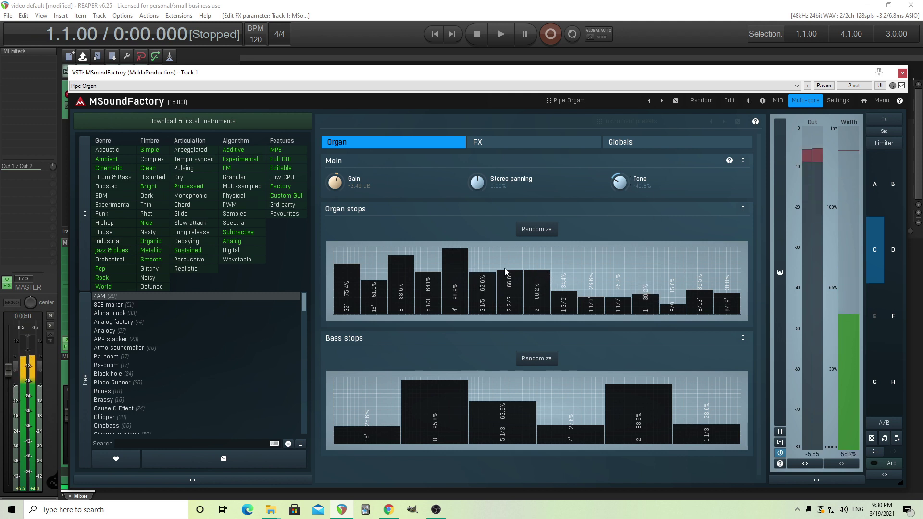
pyautogui.moveTo(610, 186)
pyautogui.mouseDown()
pyautogui.moveTo(610, 144)
pyautogui.moveTo(619, 181)
pyautogui.mouseUp()
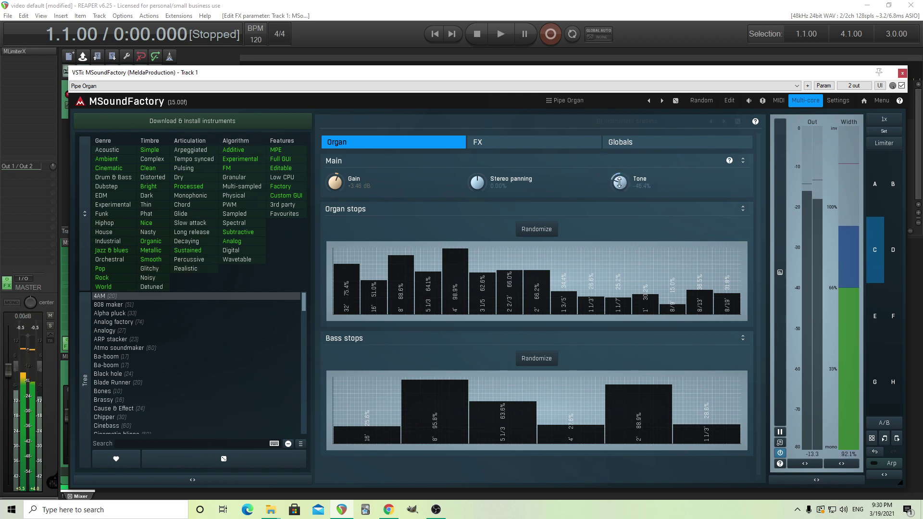